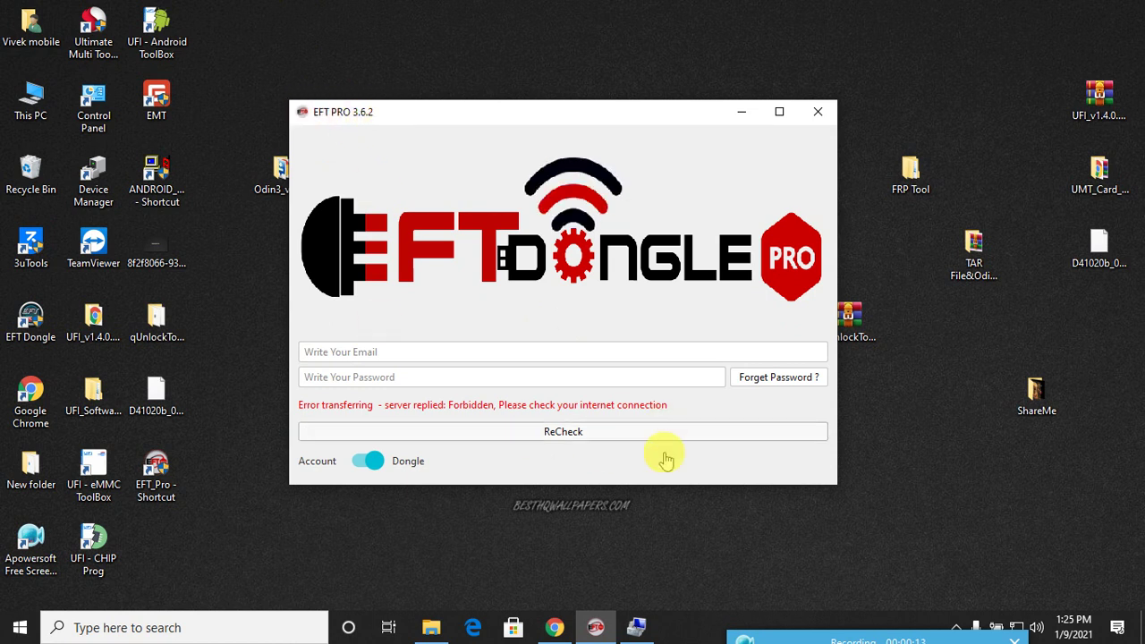
# Close the EFT Pro login window, switch to Chrome and open the download page of EFT Pro Dongle V3.7.0 Update.
pyautogui.click(820, 114)
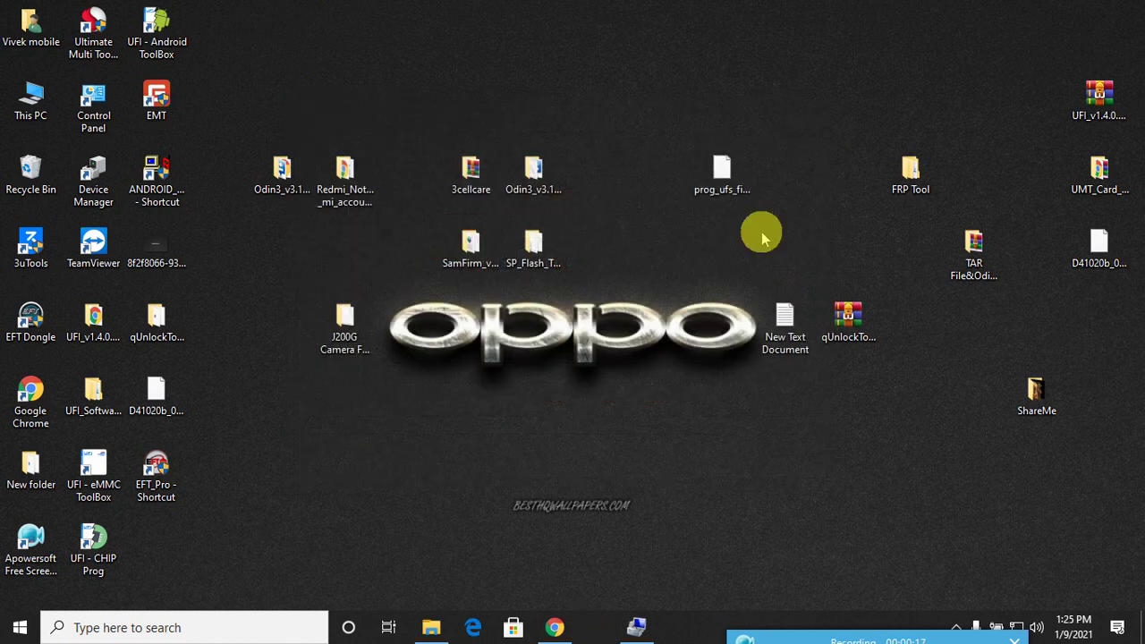
pyautogui.click(547, 624)
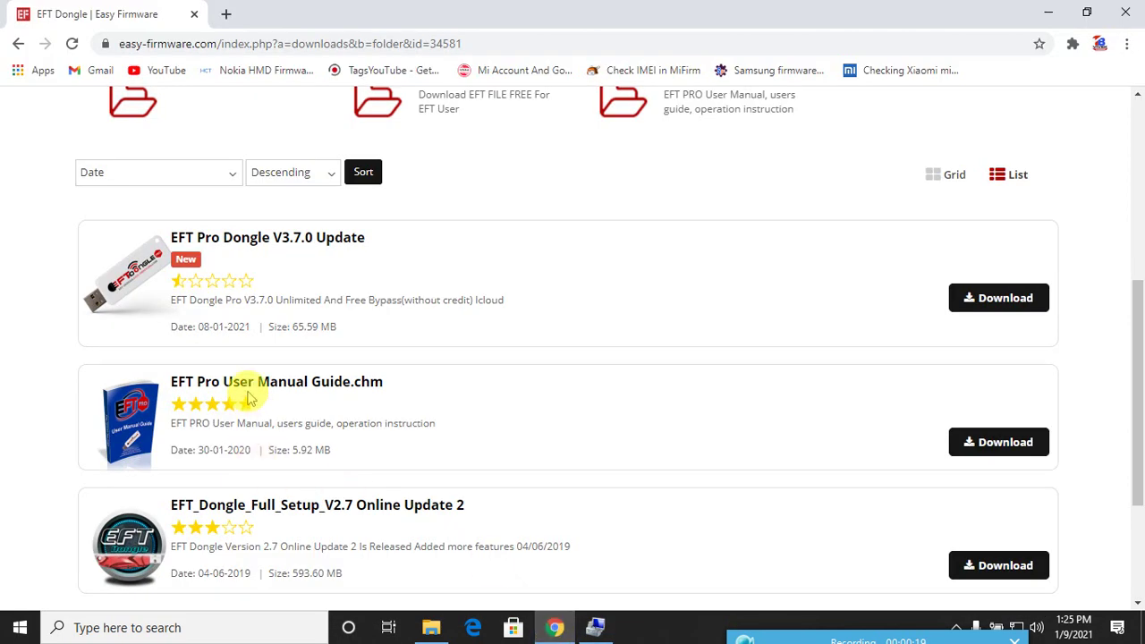
pyautogui.click(306, 239)
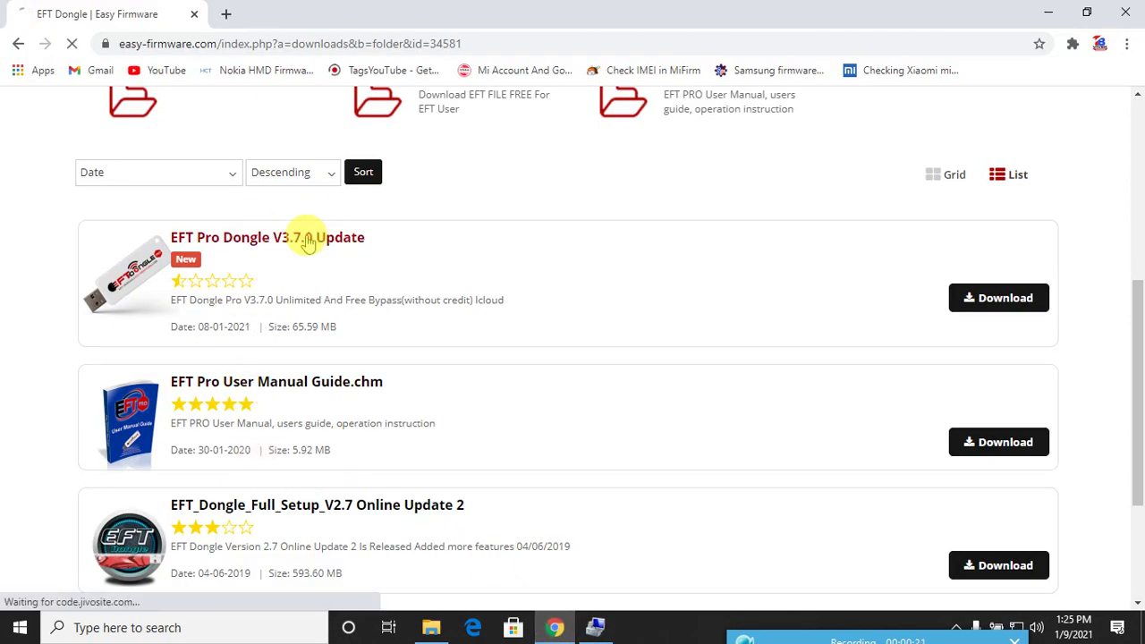
pyautogui.scroll(-3, 647, 466)
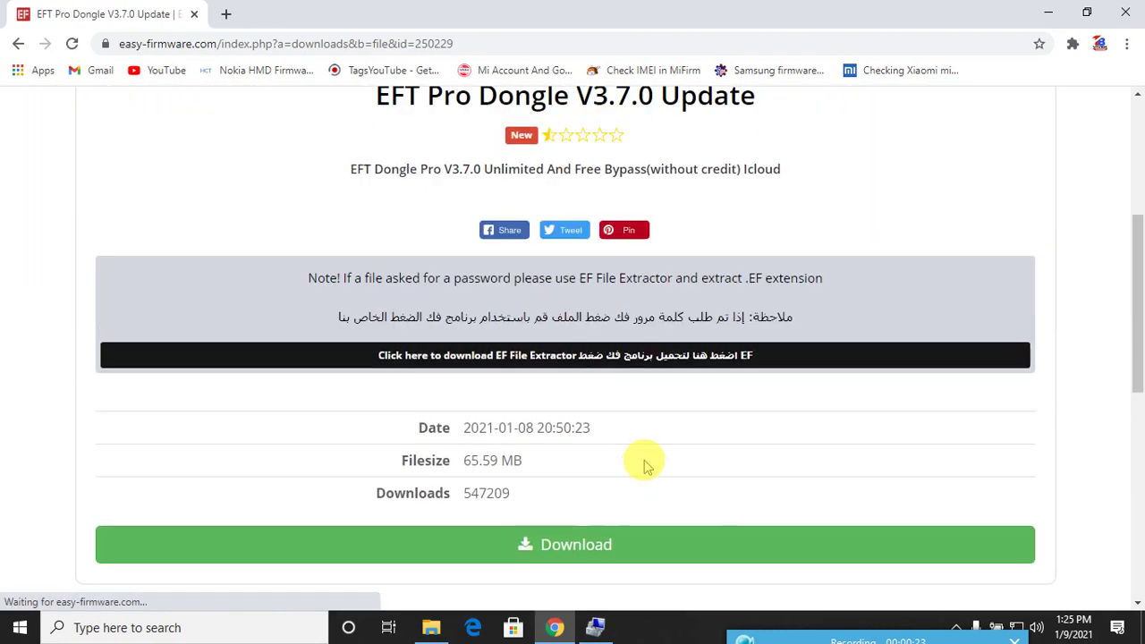
# Request the update download, keep the option to show the existing complete file, and open update.7z to its EFT_Pro.exe.
pyautogui.click(583, 555)
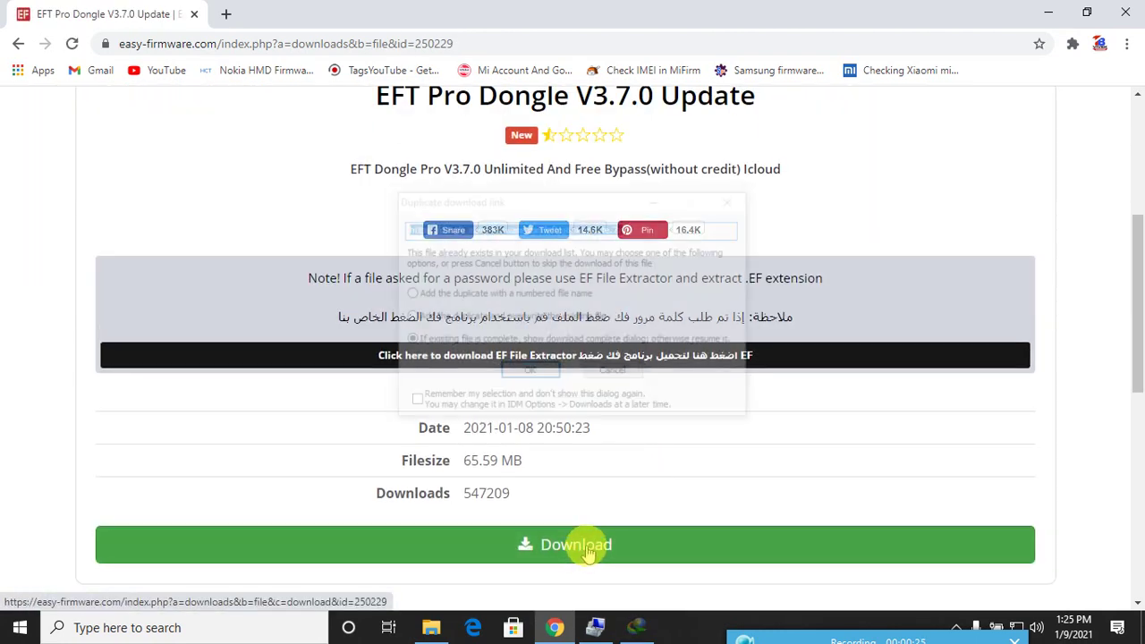
pyautogui.click(533, 373)
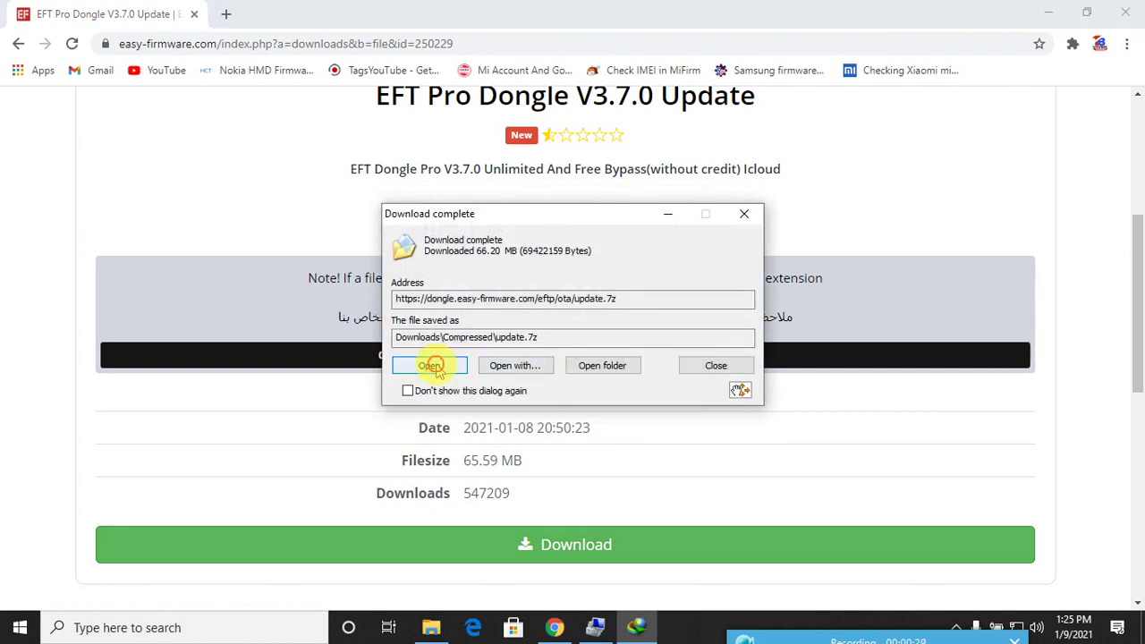
pyautogui.click(431, 366)
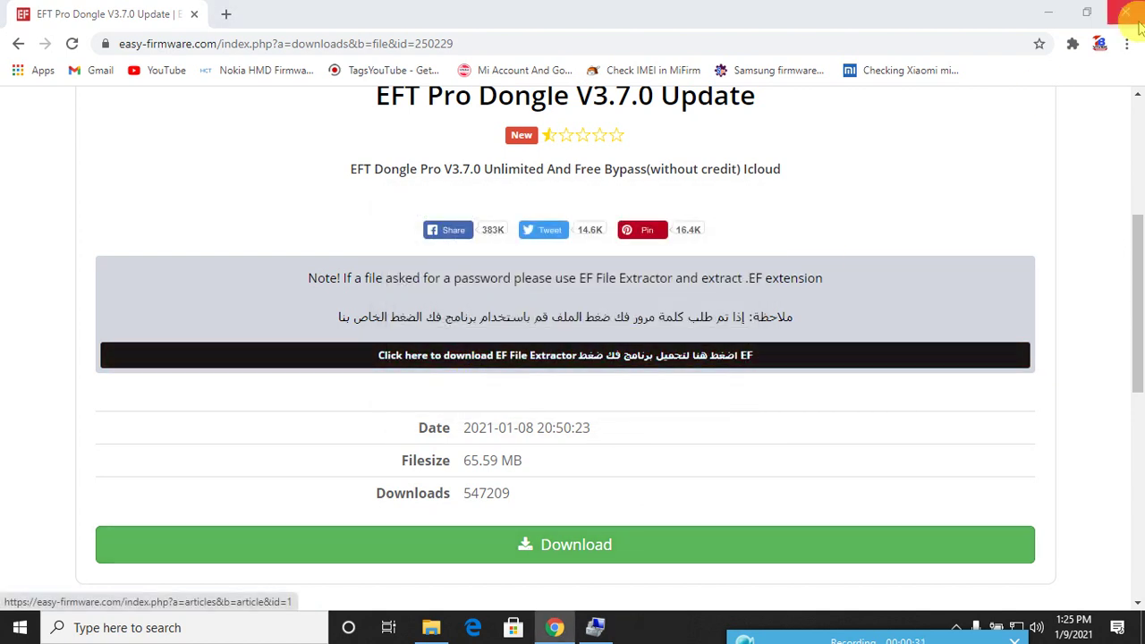
pyautogui.click(1046, 17)
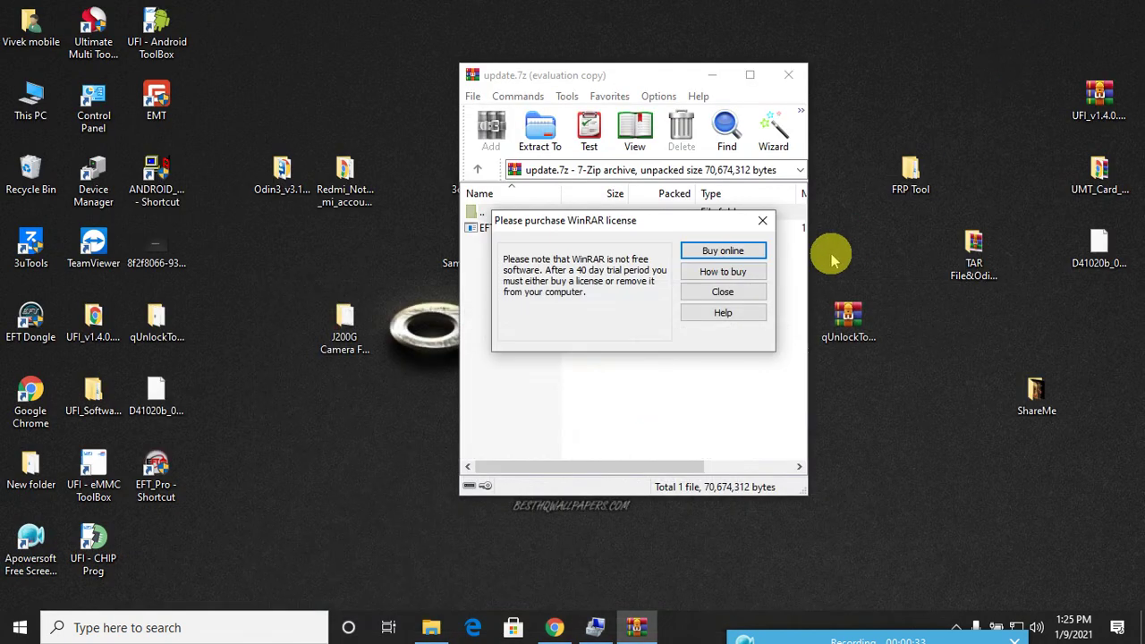
pyautogui.click(754, 293)
pyautogui.click(506, 229)
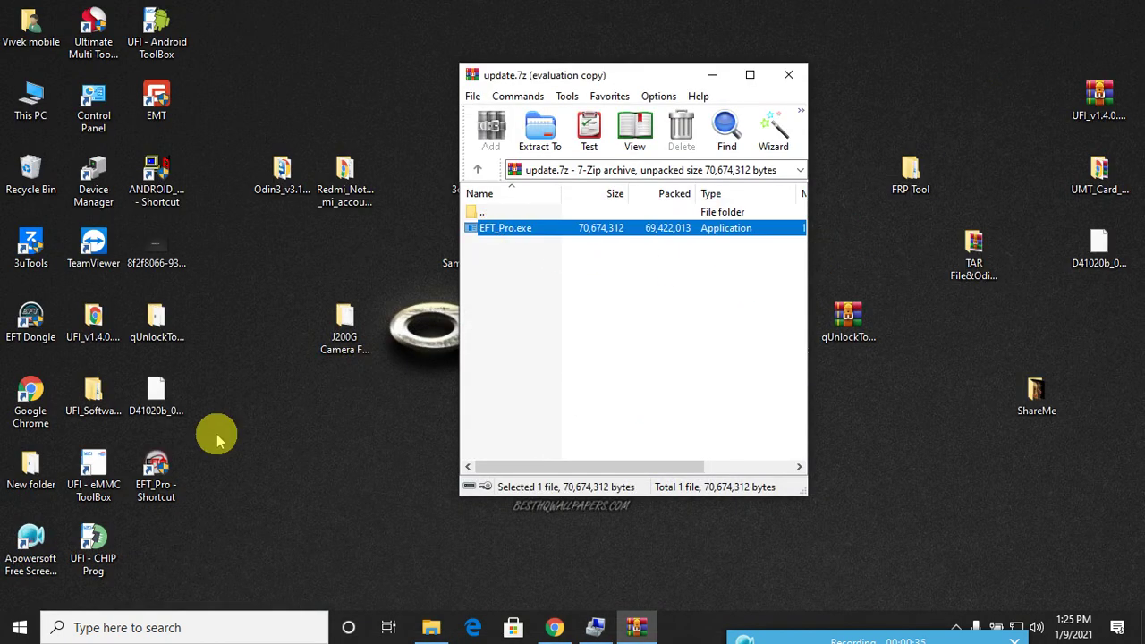
# Open the file location of the EFT_Pro desktop shortcut and place that folder window beside the update.7z archive.
pyautogui.click(156, 479)
pyautogui.rightClick(156, 482)
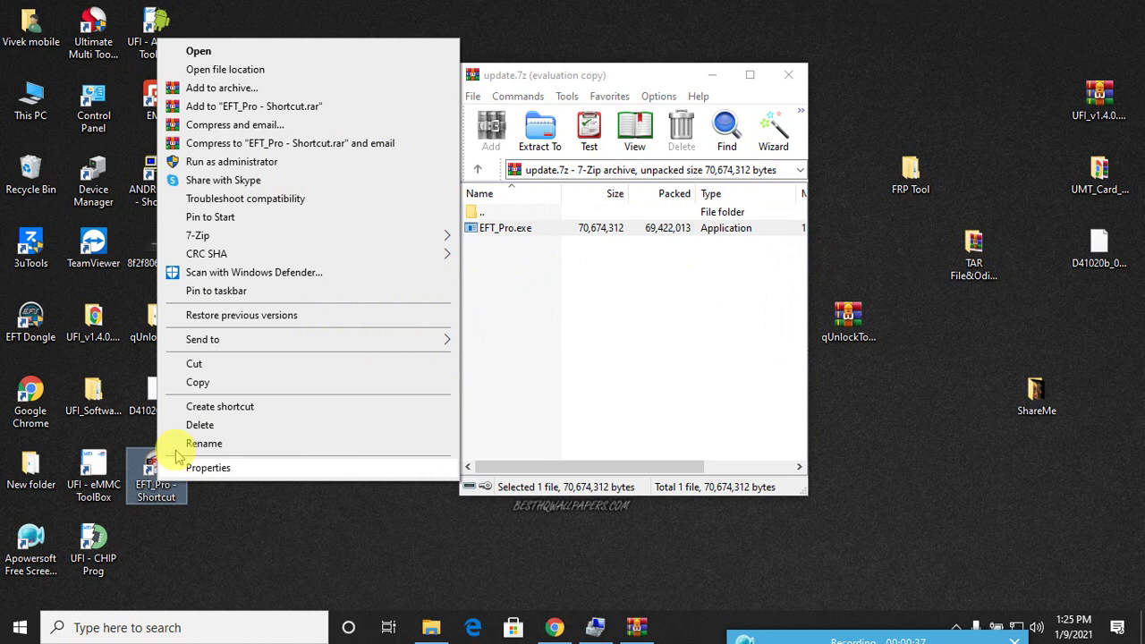
pyautogui.click(238, 70)
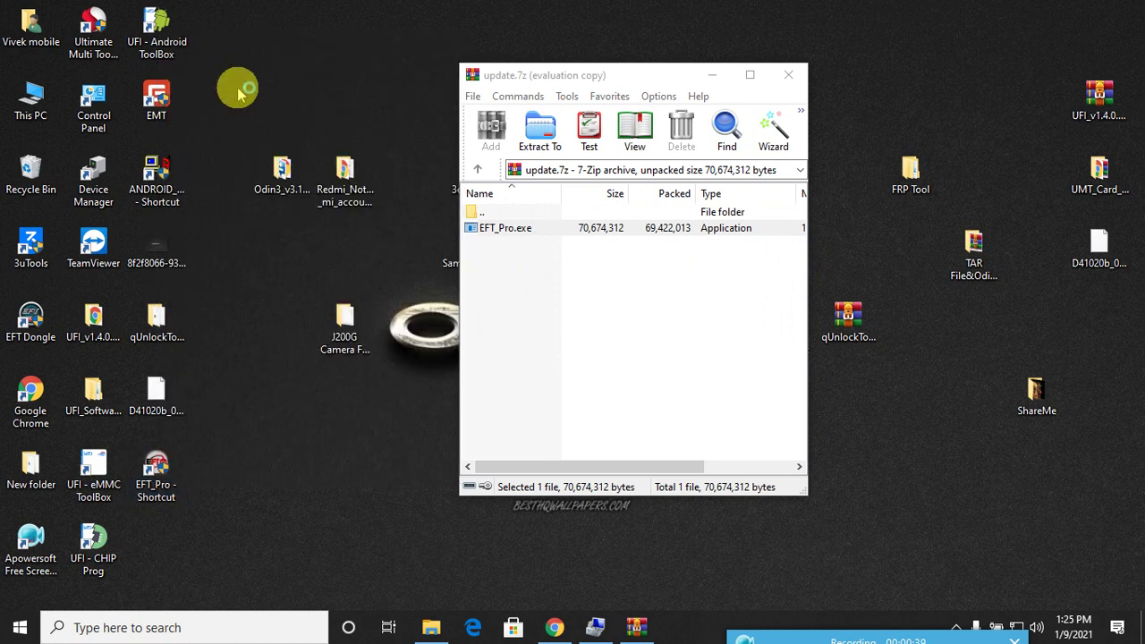
pyautogui.doubleClick(421, 7)
pyautogui.moveTo(877, 15); pyautogui.dragTo(303, 55)
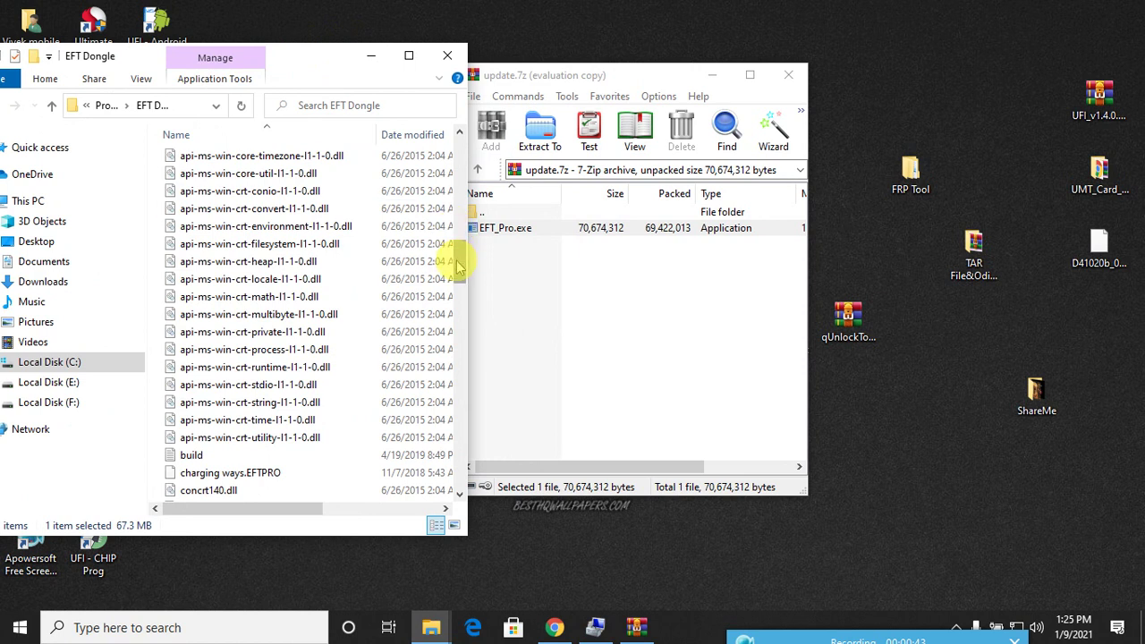
pyautogui.moveTo(456, 256); pyautogui.dragTo(455, 140)
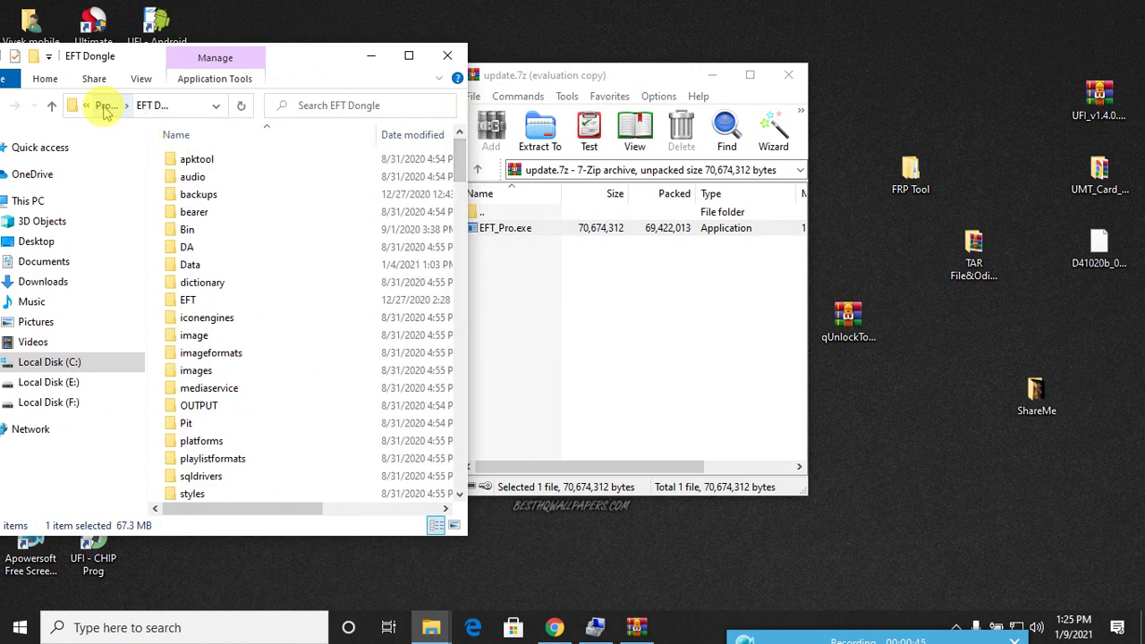
# Browse from Local Disk (C:) through Program Files (x86) into the EFT Dongle folder and locate the EFT_Pro application.
pyautogui.click(69, 363)
pyautogui.click(255, 355)
pyautogui.doubleClick(255, 356)
pyautogui.scroll(-2, 255, 358)
pyautogui.scroll(2, 255, 367)
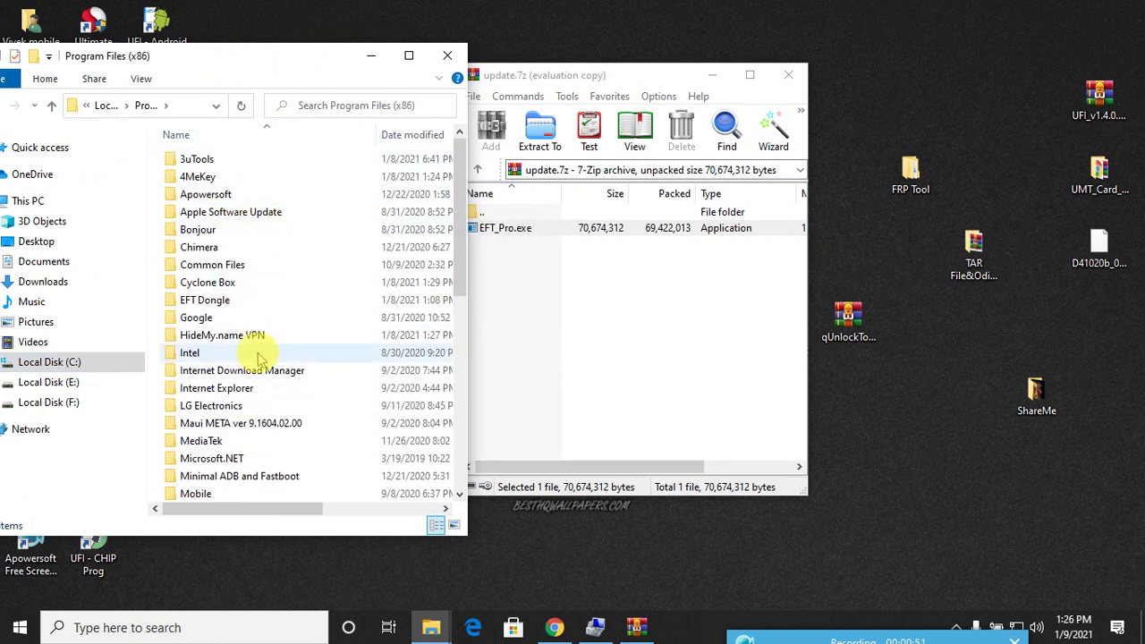
pyautogui.click(205, 301)
pyautogui.doubleClick(205, 302)
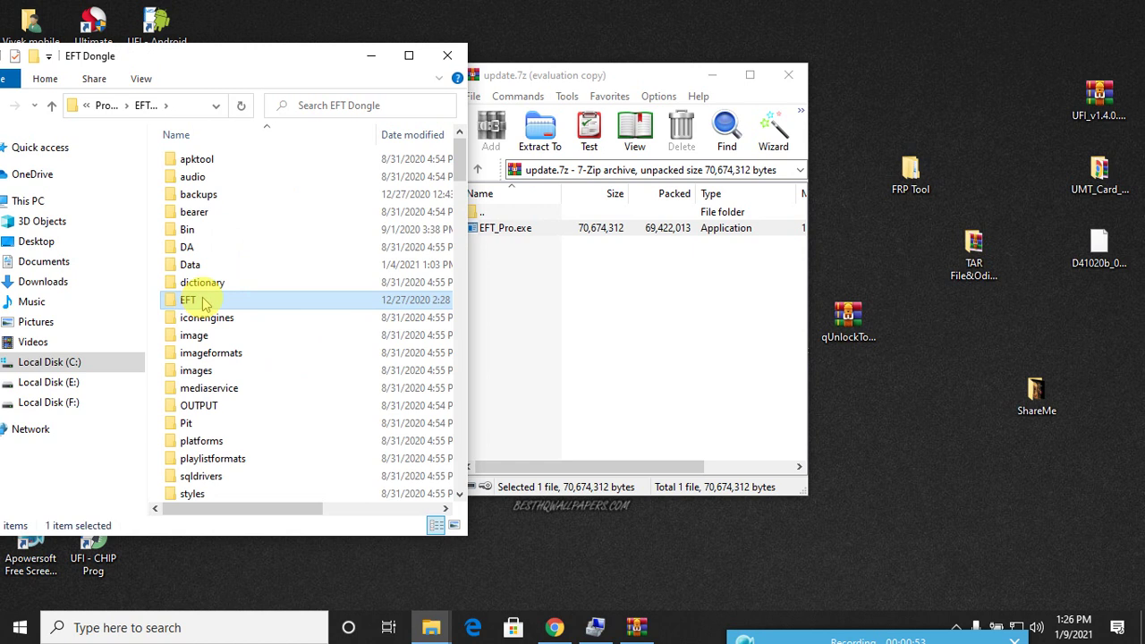
pyautogui.scroll(-12, 287, 322)
pyautogui.scroll(-5, 269, 353)
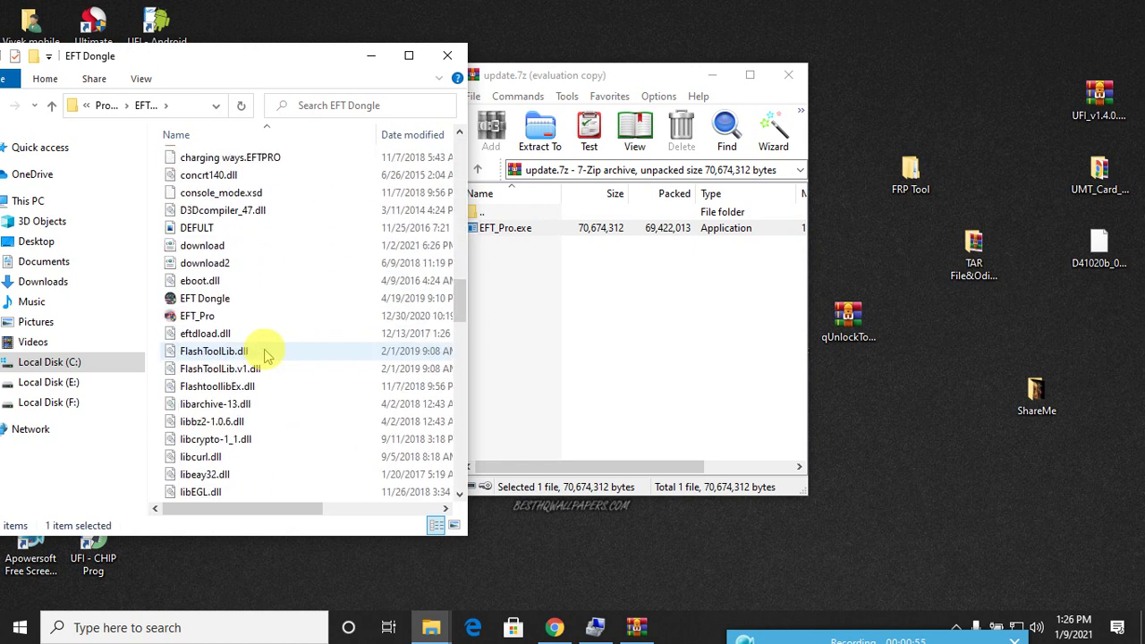
# Extract EFT_Pro.exe from update.7z into the EFT Dongle folder, replacing the existing file and granting administrator permission.
pyautogui.click(515, 287)
pyautogui.moveTo(499, 230); pyautogui.dragTo(158, 435)
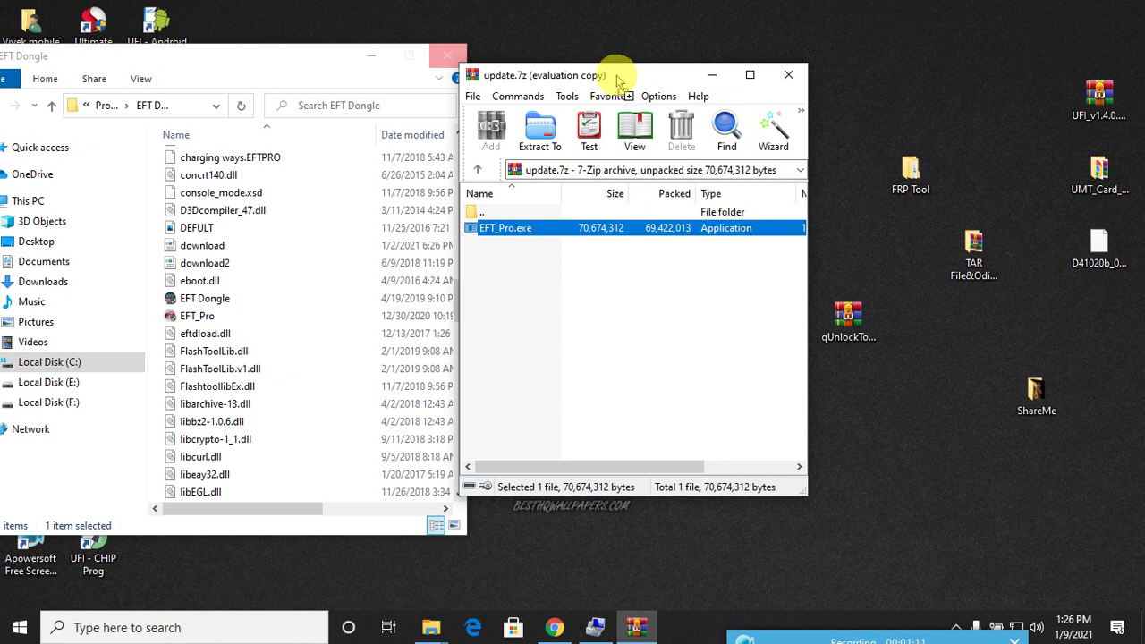
pyautogui.moveTo(639, 625)
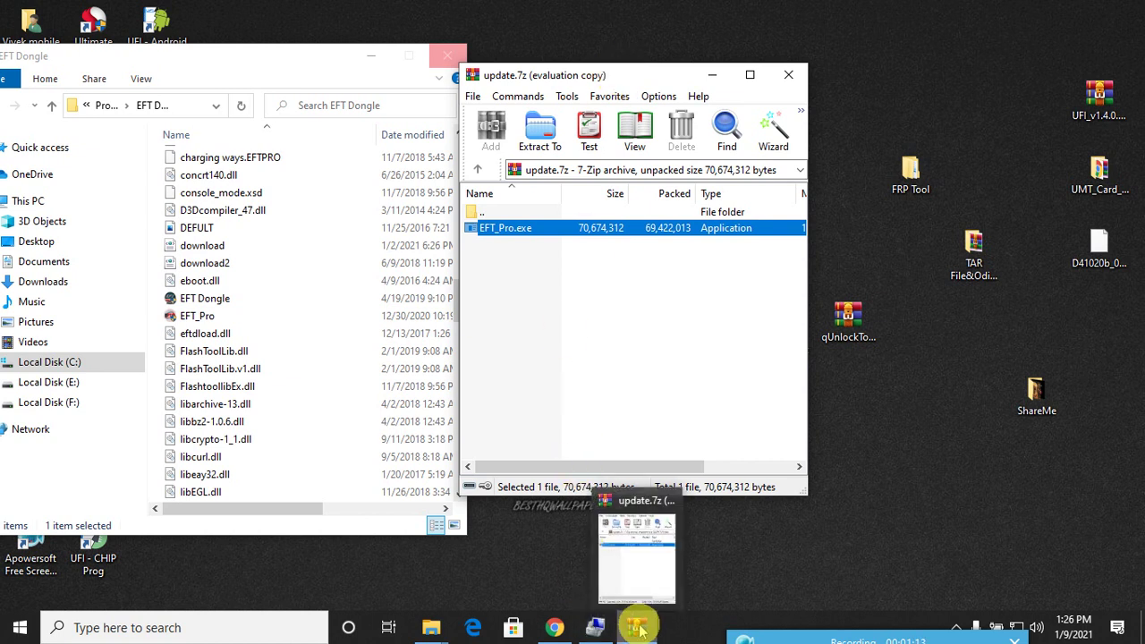
pyautogui.moveTo(639, 625); pyautogui.dragTo(477, 231)
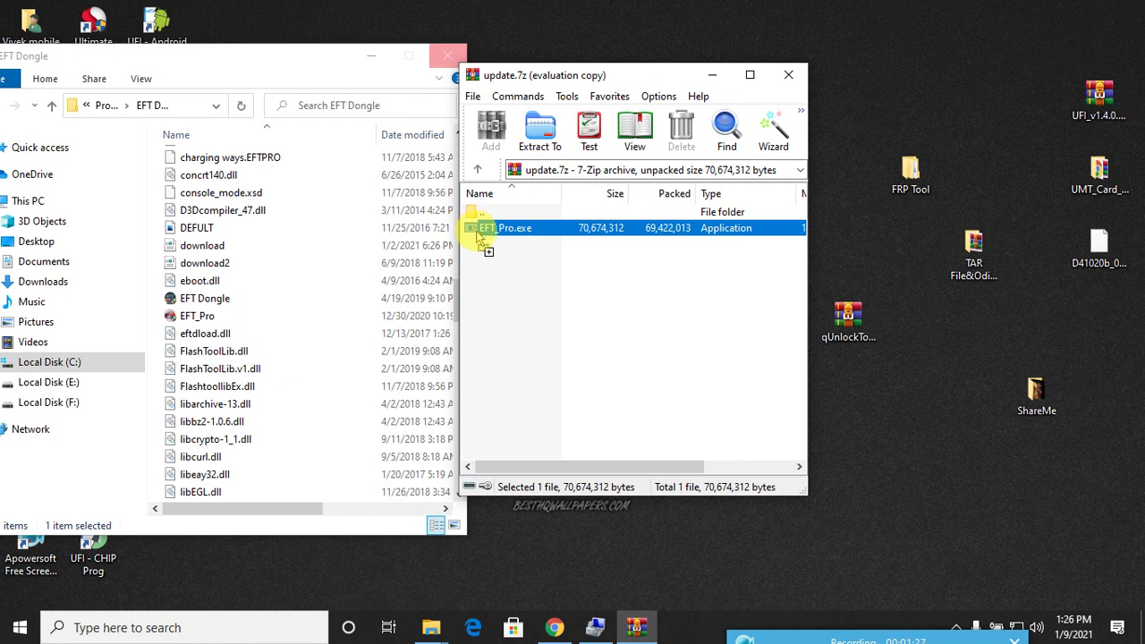
pyautogui.moveTo(481, 234); pyautogui.dragTo(431, 631)
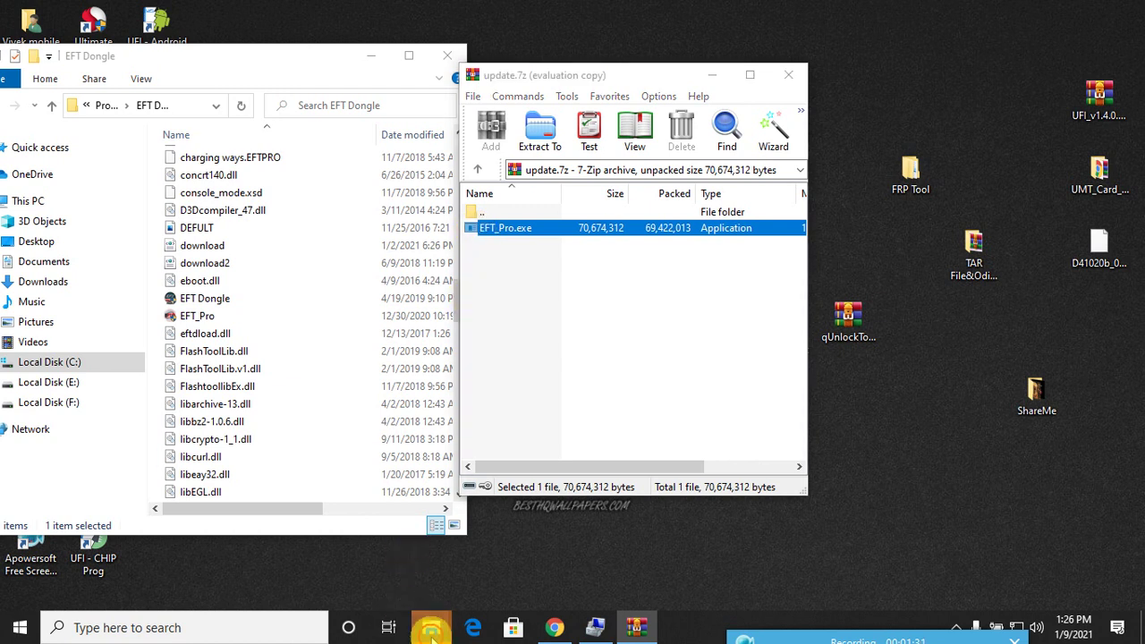
pyautogui.moveTo(431, 631)
pyautogui.click(533, 560)
pyautogui.click(458, 183)
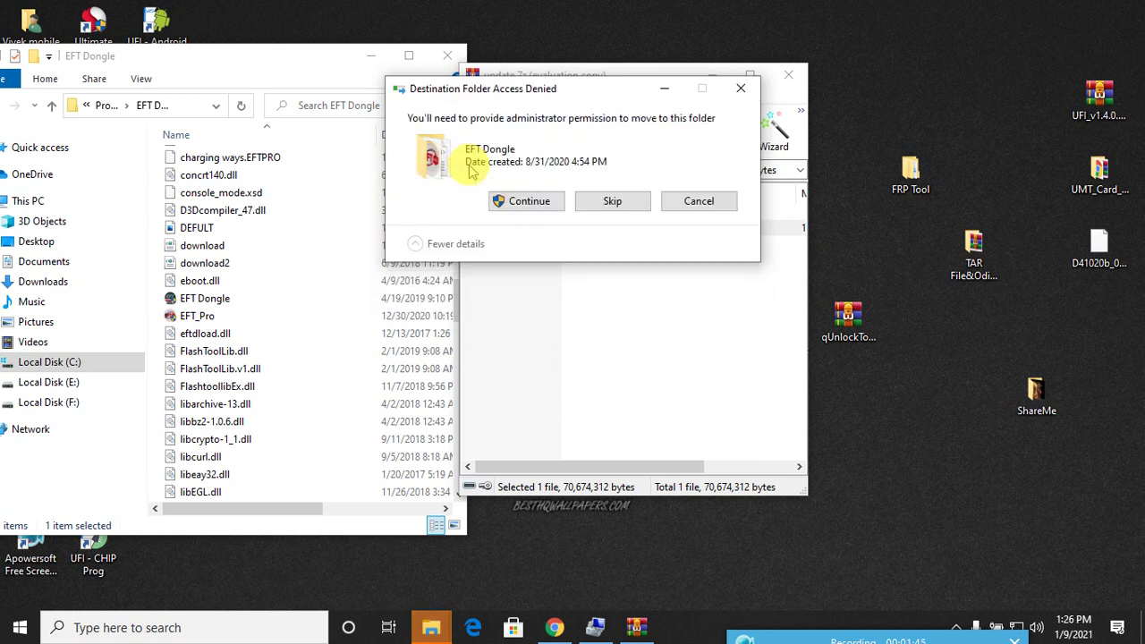
pyautogui.click(528, 201)
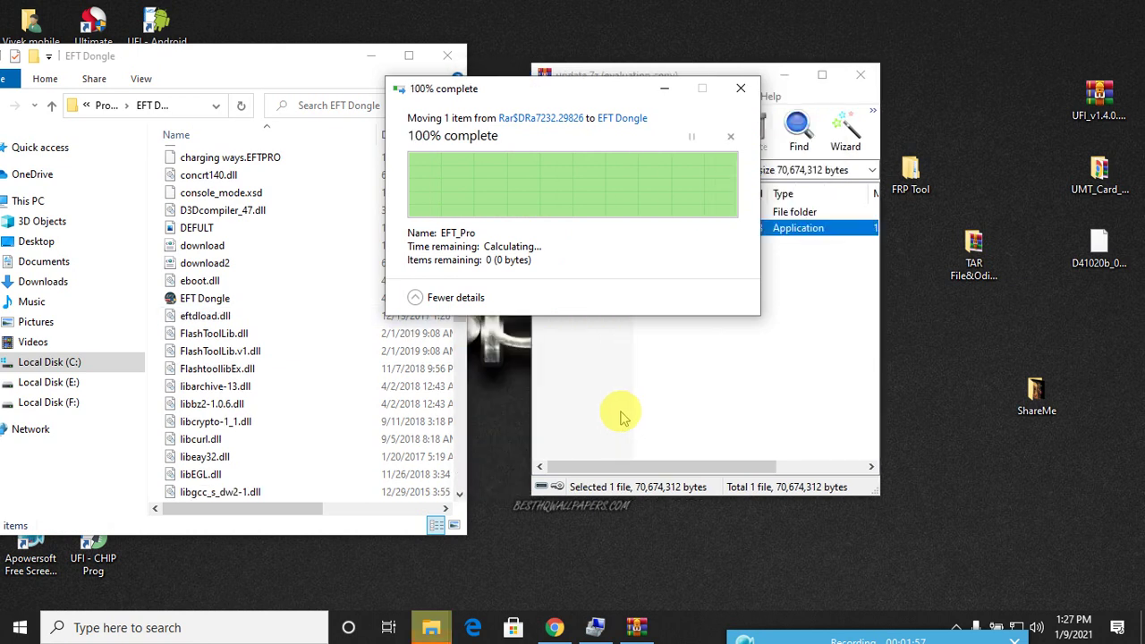
# Run the replaced EFT_Pro application as administrator, then close the archive and minimize the EFT Dongle folder.
pyautogui.click(287, 303)
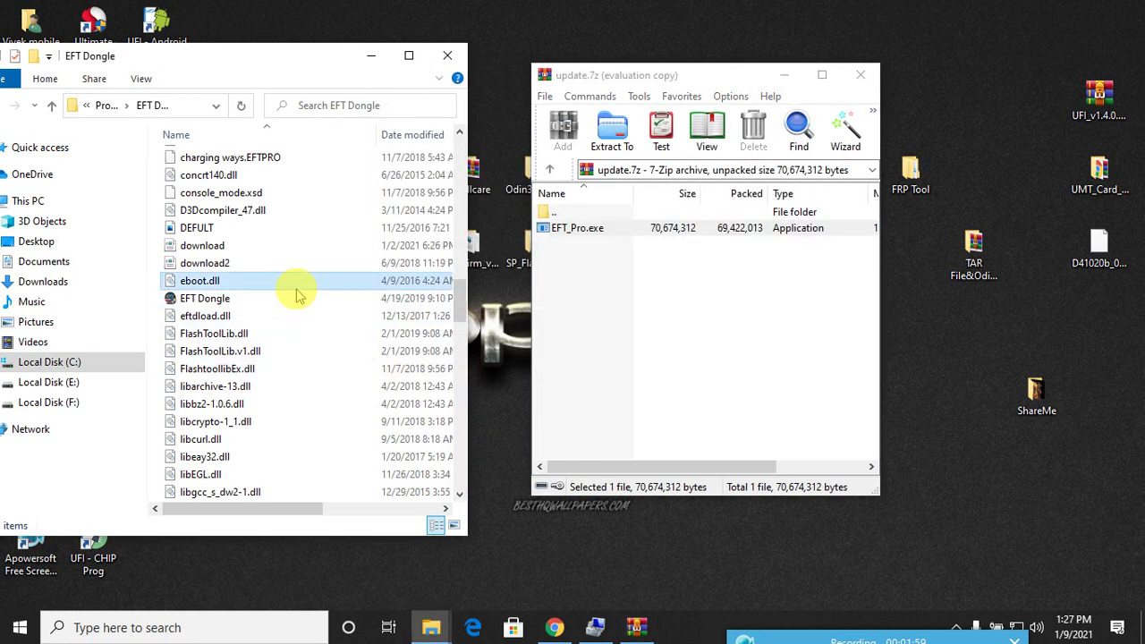
pyautogui.scroll(-20, 278, 340)
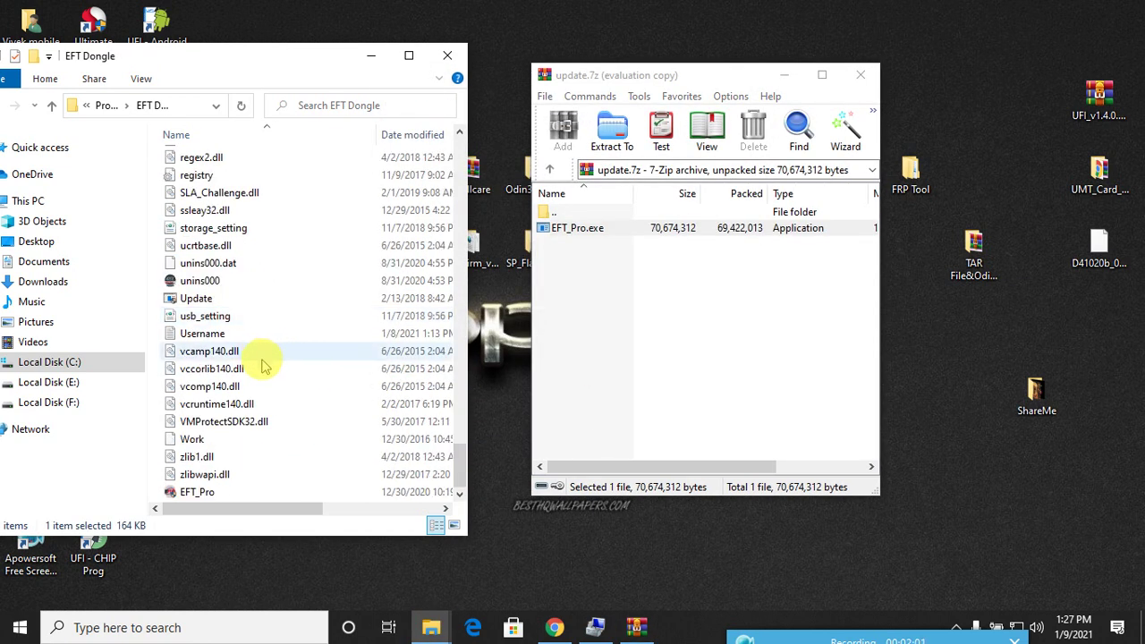
pyautogui.click(200, 497)
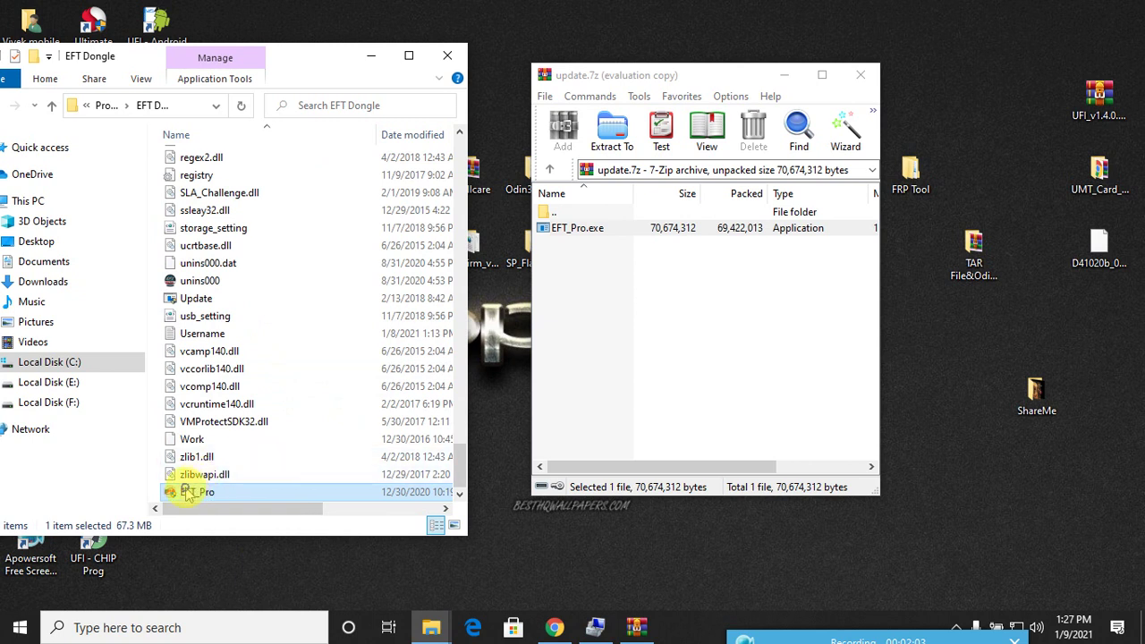
pyautogui.rightClick(187, 492)
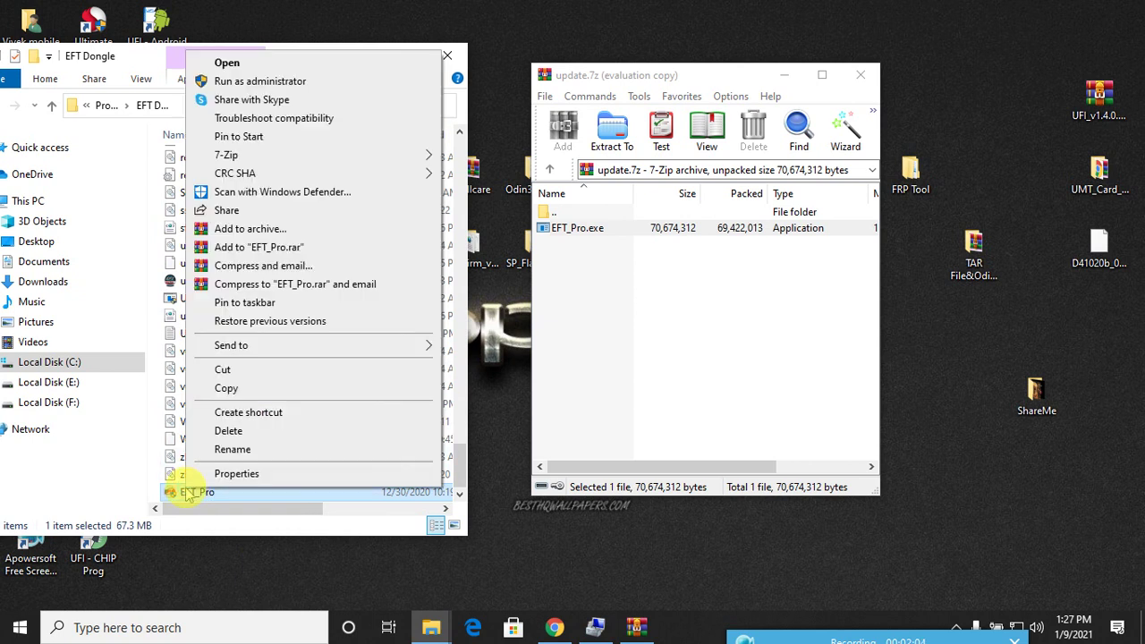
pyautogui.click(258, 82)
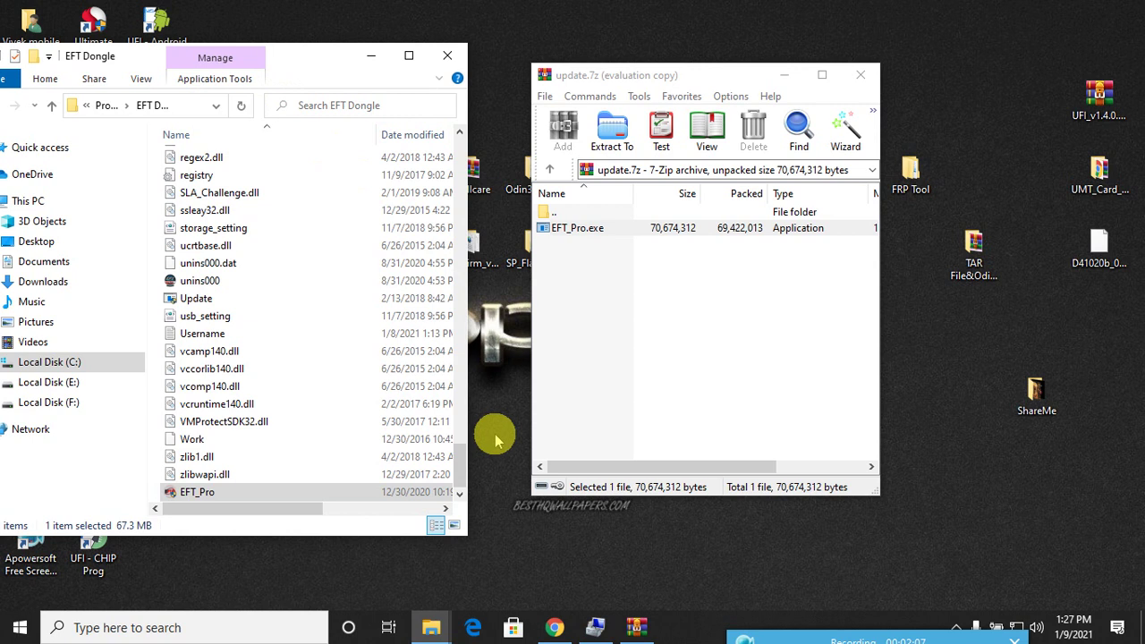
pyautogui.click(860, 74)
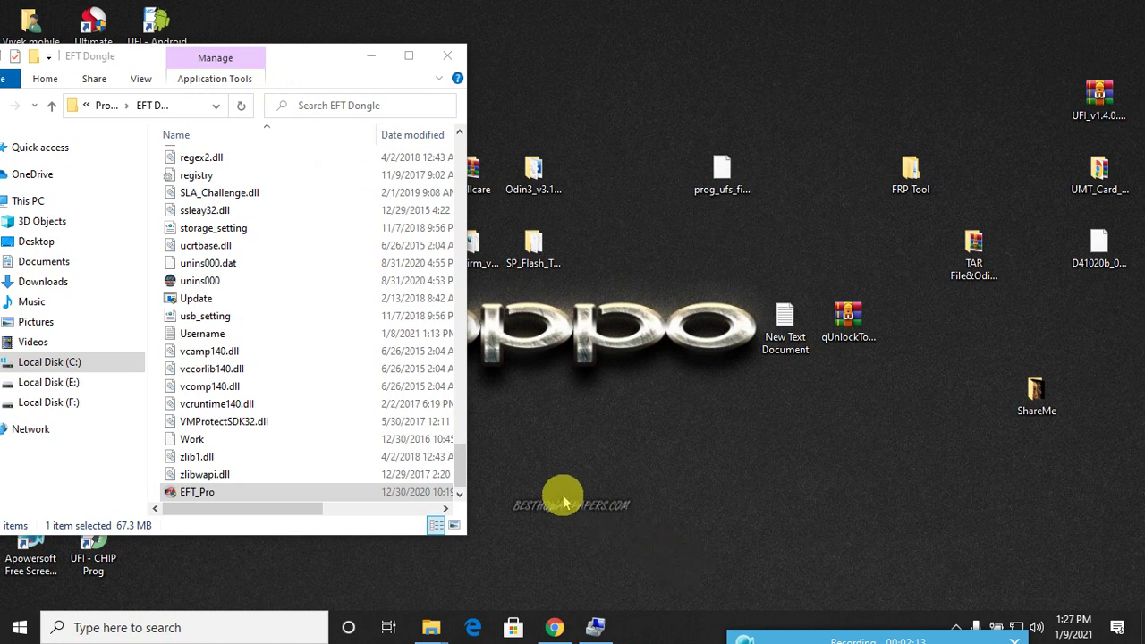
pyautogui.click(372, 59)
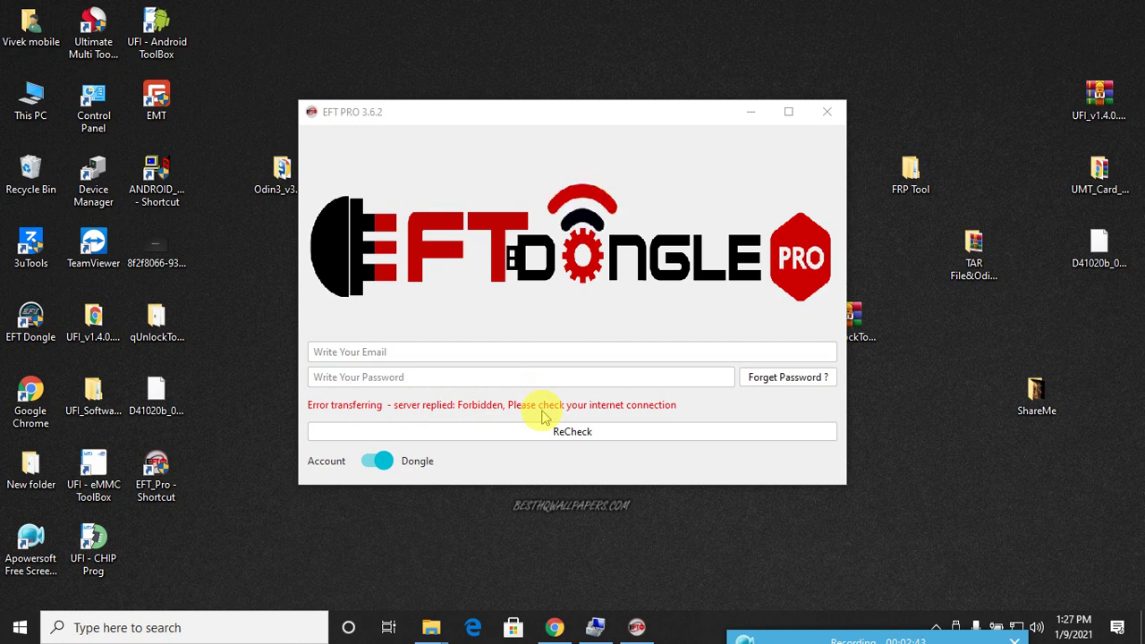
# Recheck the server connection in the EFT Pro login window and close the program.
pyautogui.click(553, 433)
pyautogui.click(553, 433)
pyautogui.click(553, 433)
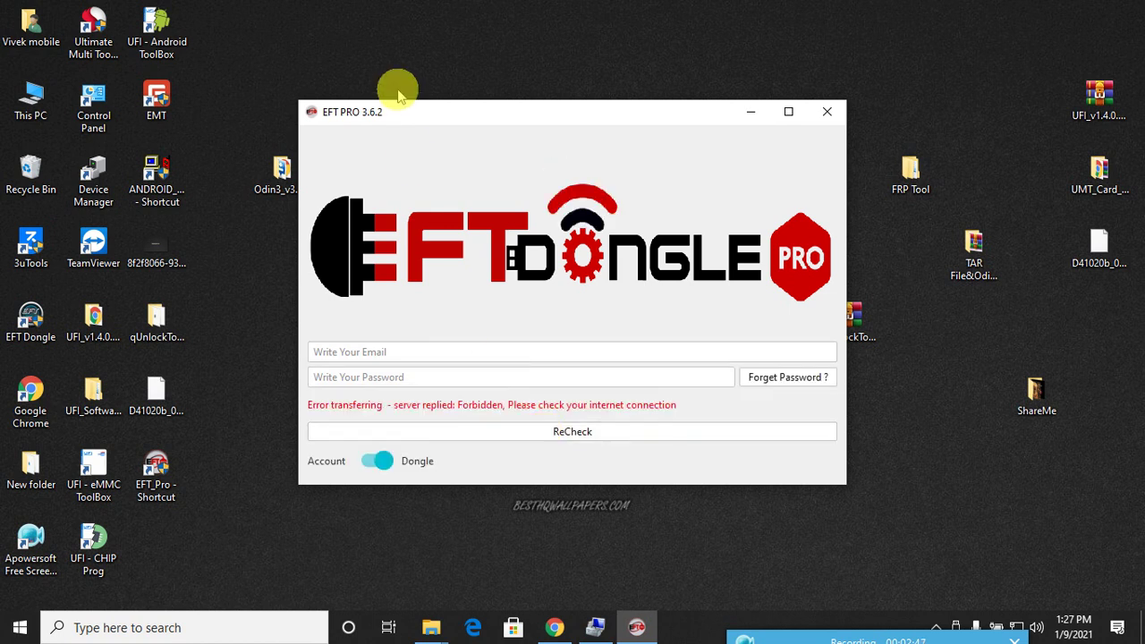
pyautogui.click(845, 122)
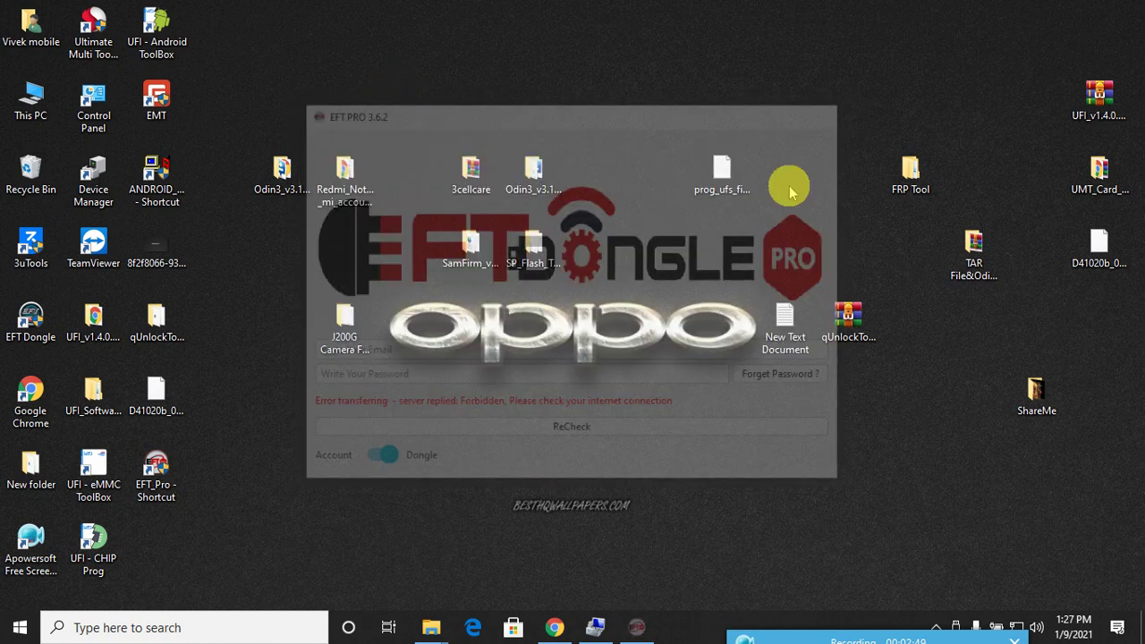
# Download the EFT Pro Dongle V3.7.0 update again as a duplicate with a numbered file name, update_2.7z, and minimize the browser.
pyautogui.click(556, 628)
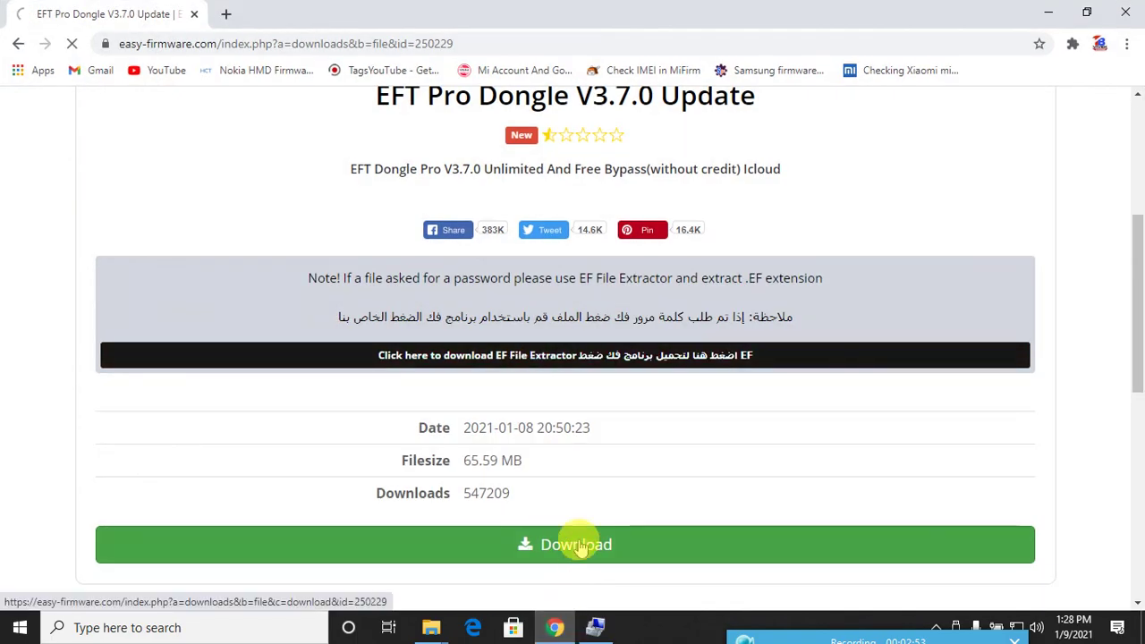
pyautogui.click(580, 546)
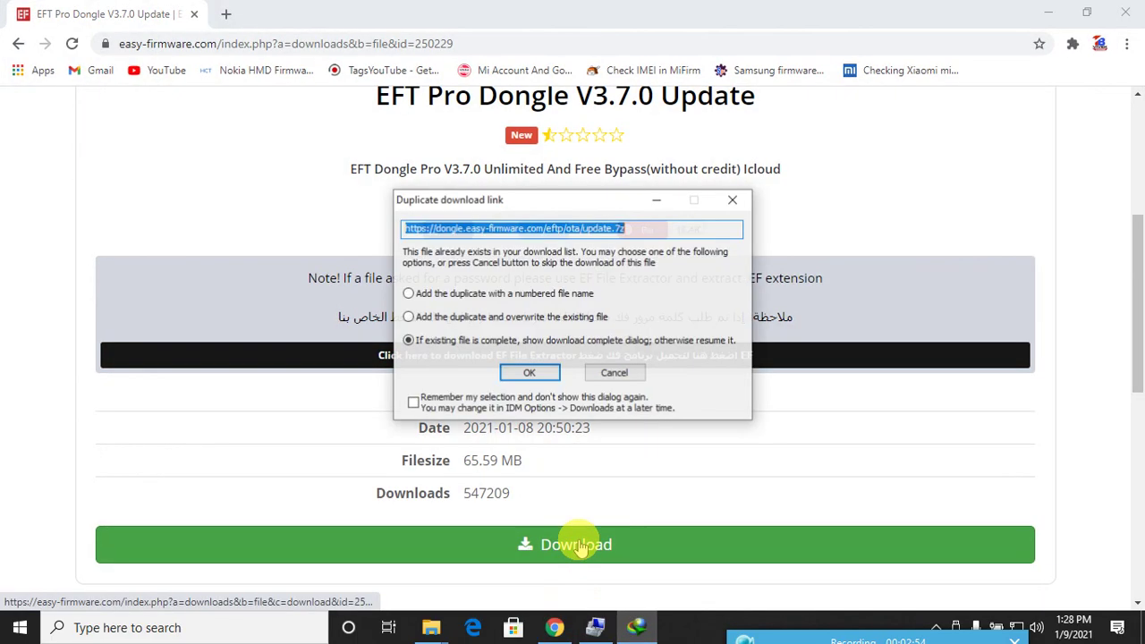
pyautogui.click(440, 303)
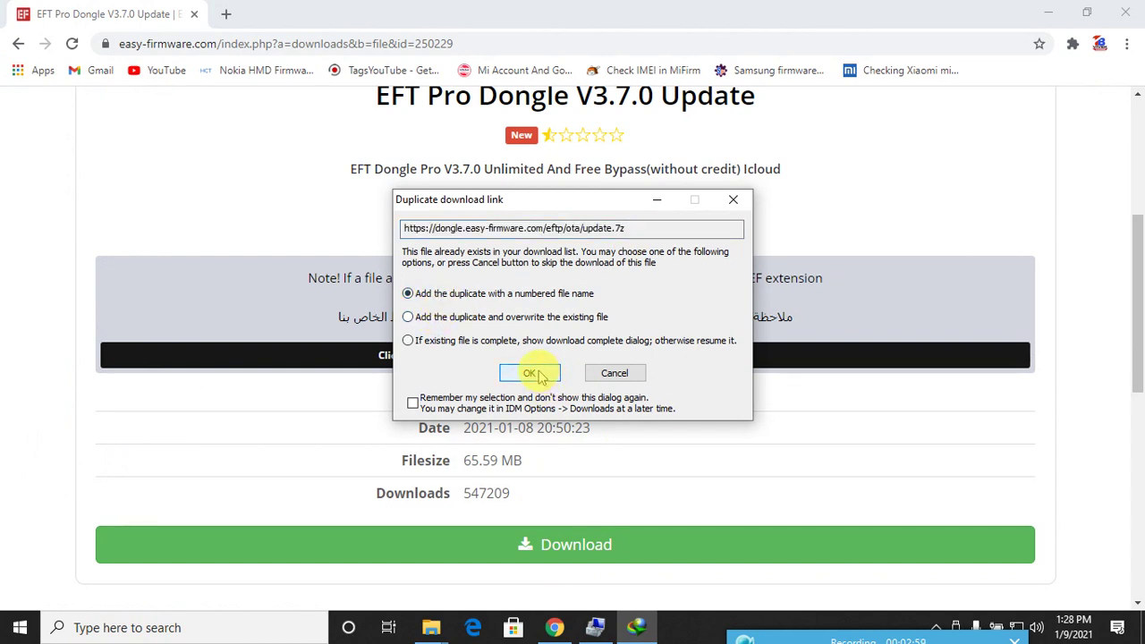
pyautogui.click(540, 376)
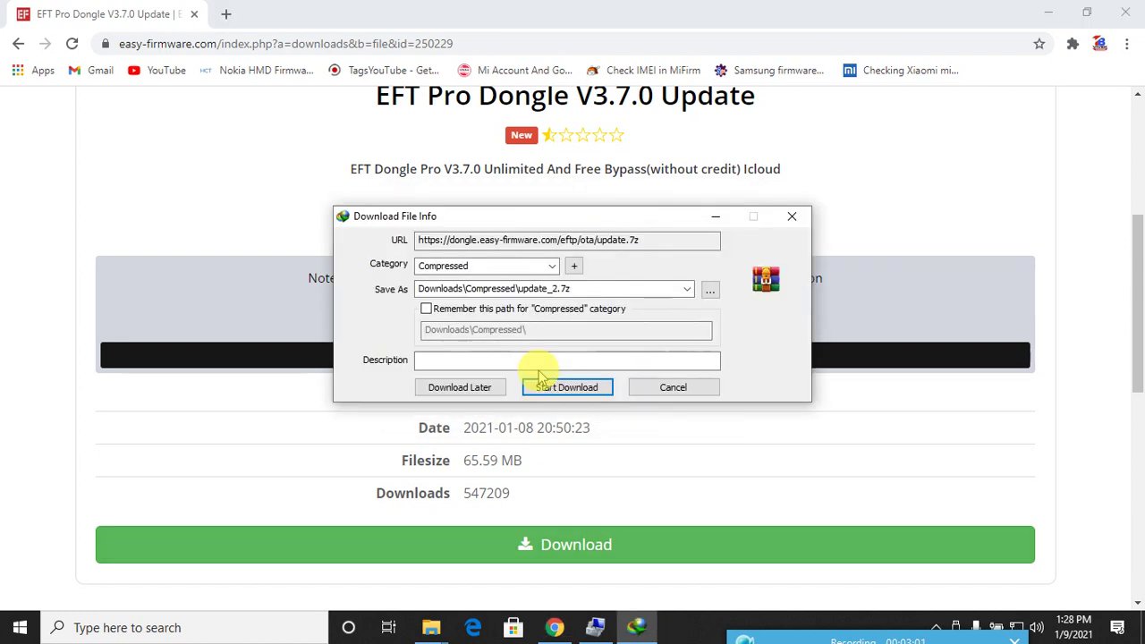
pyautogui.click(564, 389)
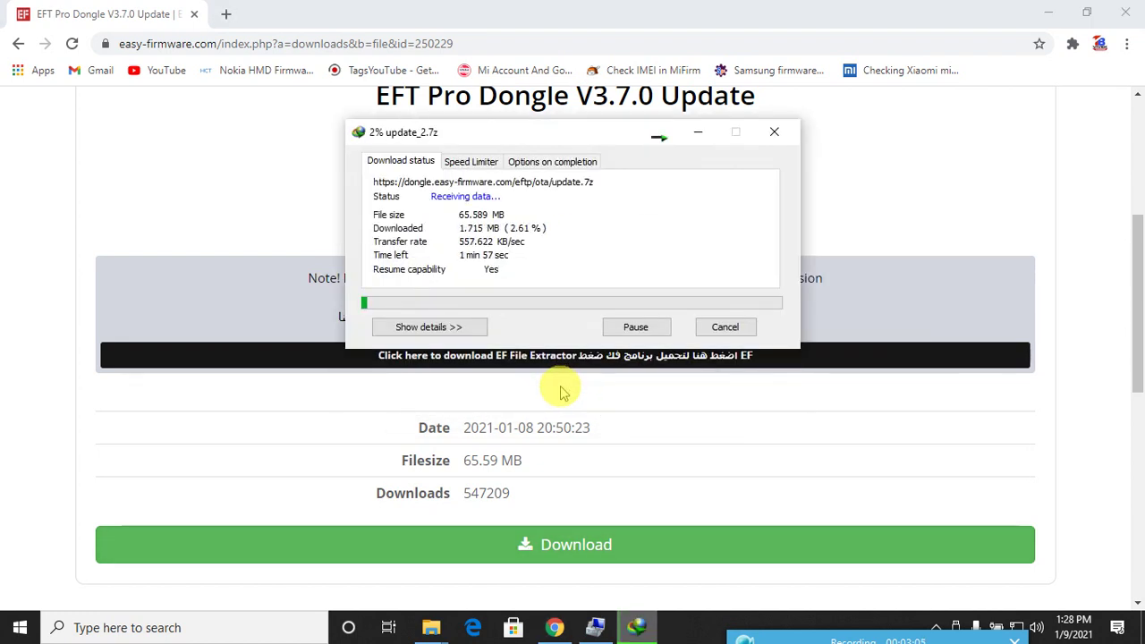
pyautogui.click(1049, 13)
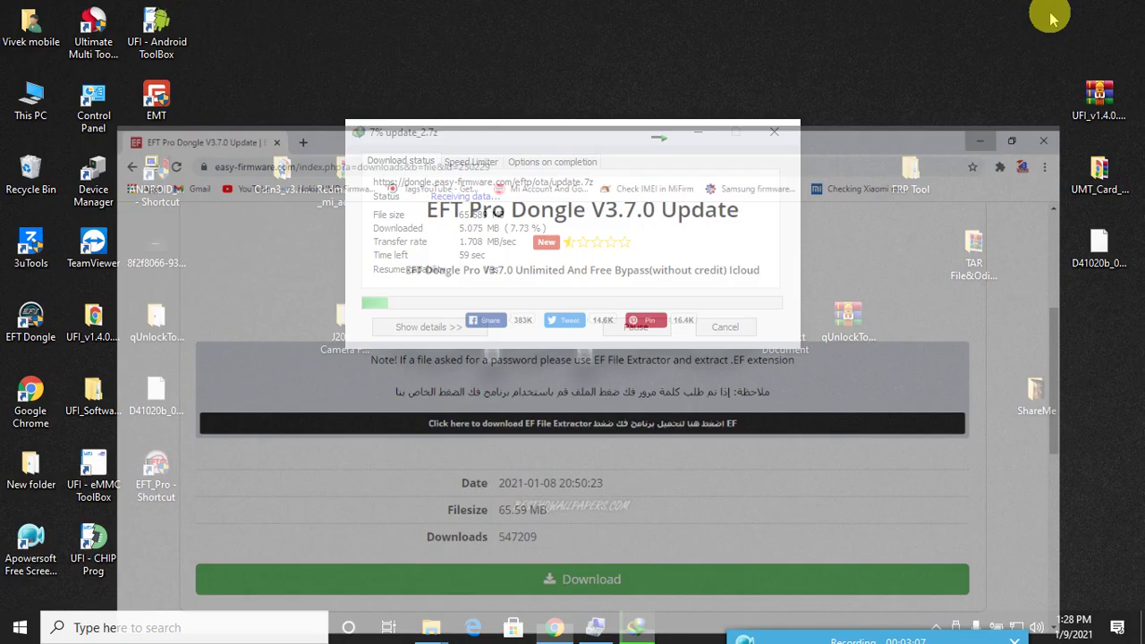
pyautogui.moveTo(542, 138); pyautogui.dragTo(685, 133)
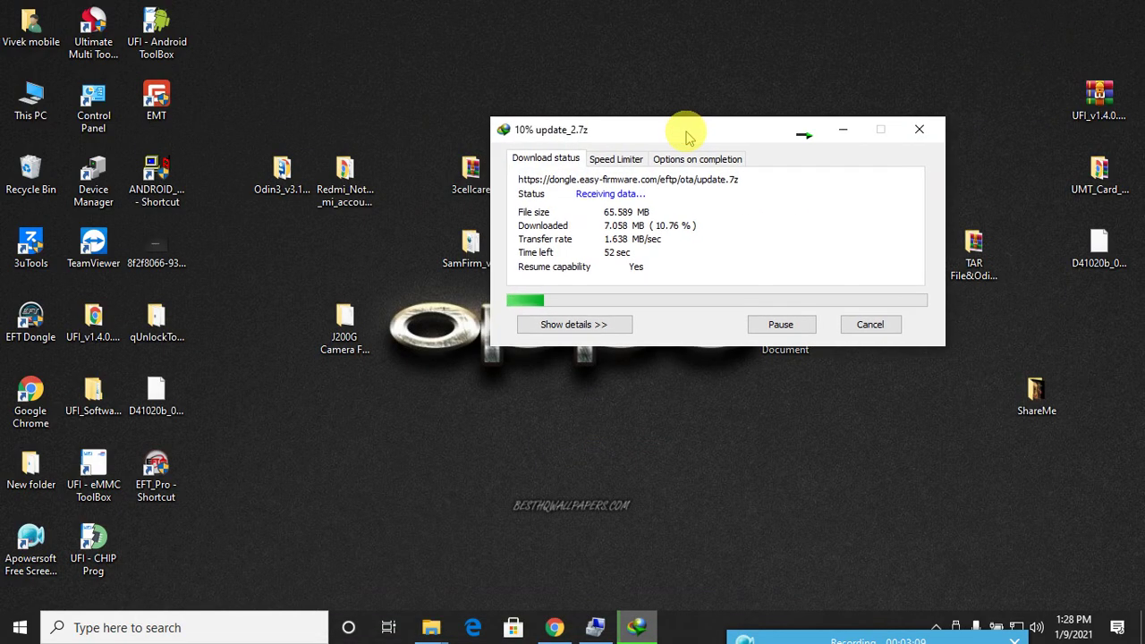
# Open the file location of the EFT_Pro desktop shortcut and delete the old EFT_Pro application from the EFT Dongle folder.
pyautogui.click(168, 501)
pyautogui.rightClick(168, 503)
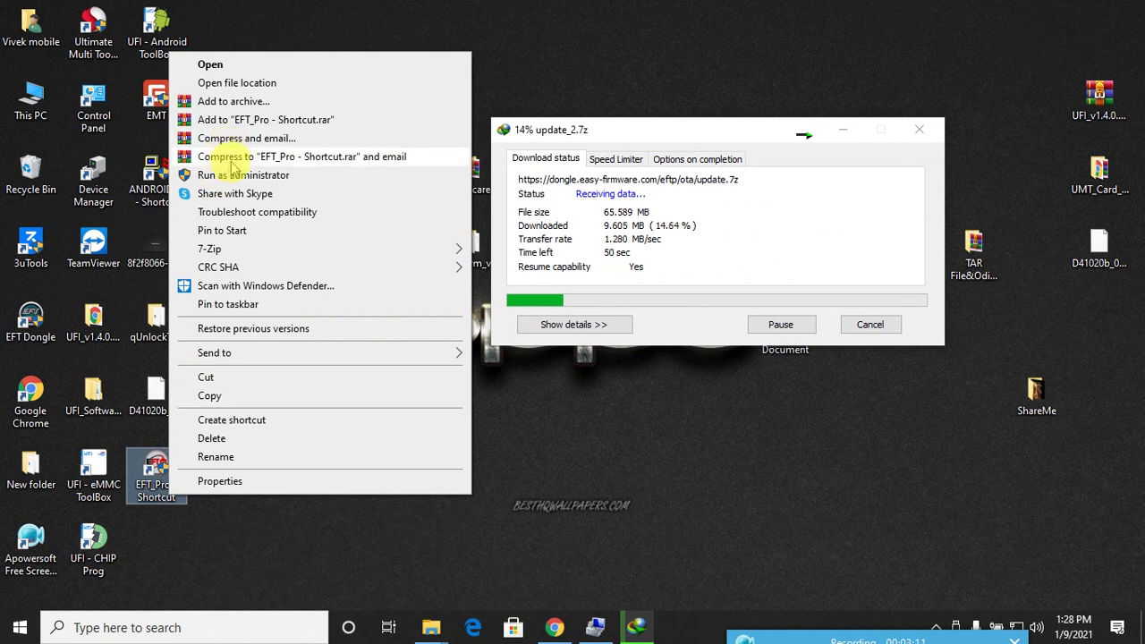
pyautogui.click(237, 84)
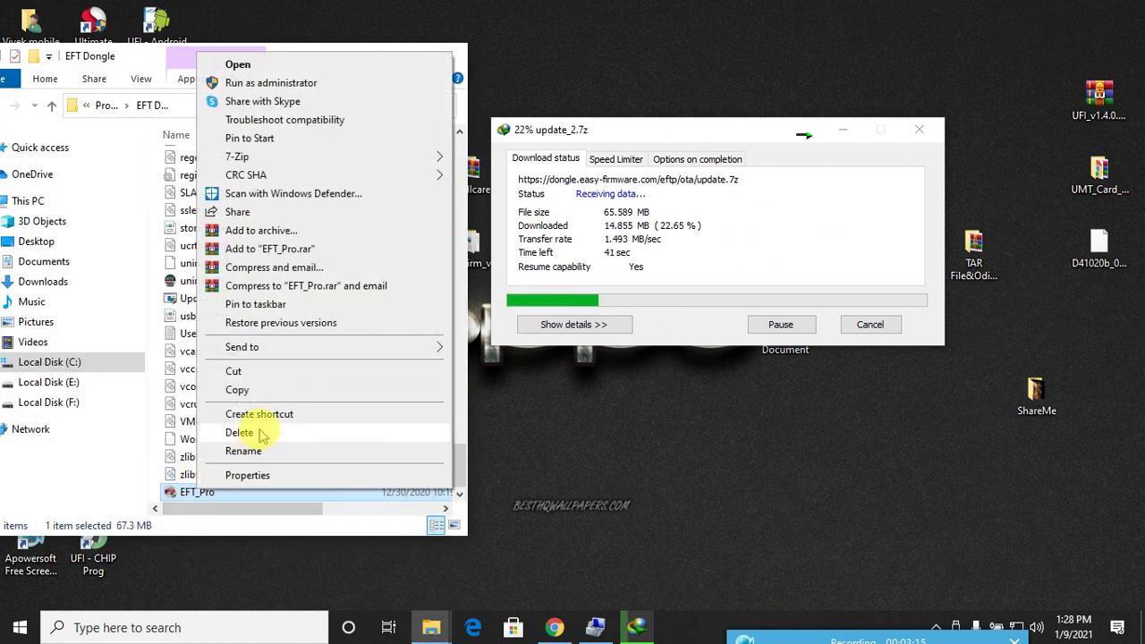
pyautogui.click(256, 432)
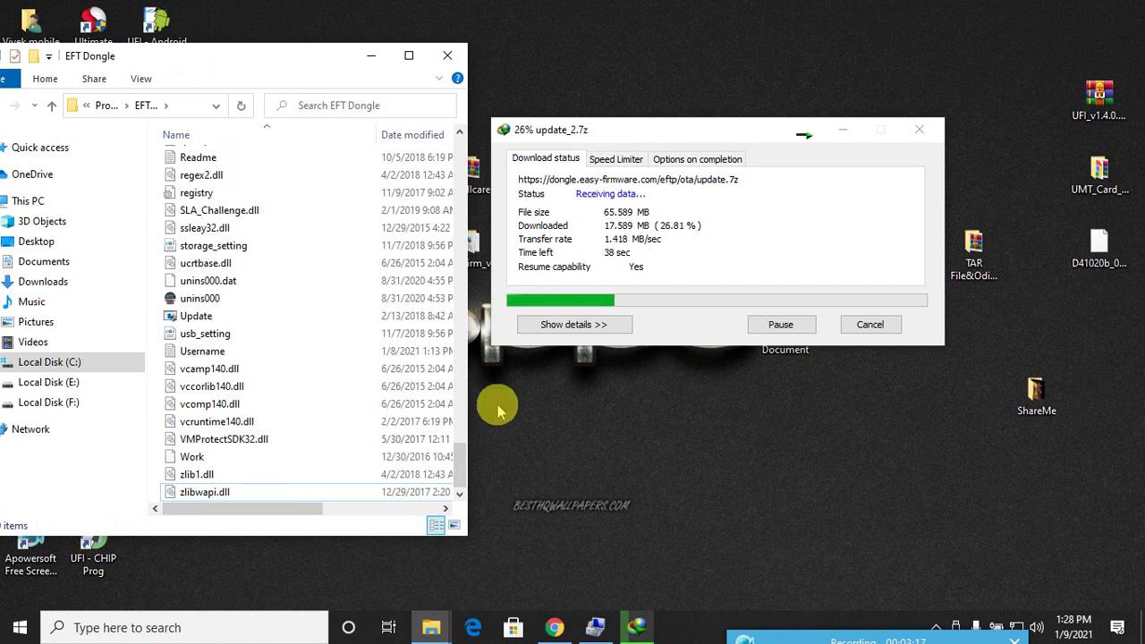
pyautogui.moveTo(666, 132); pyautogui.dragTo(687, 344)
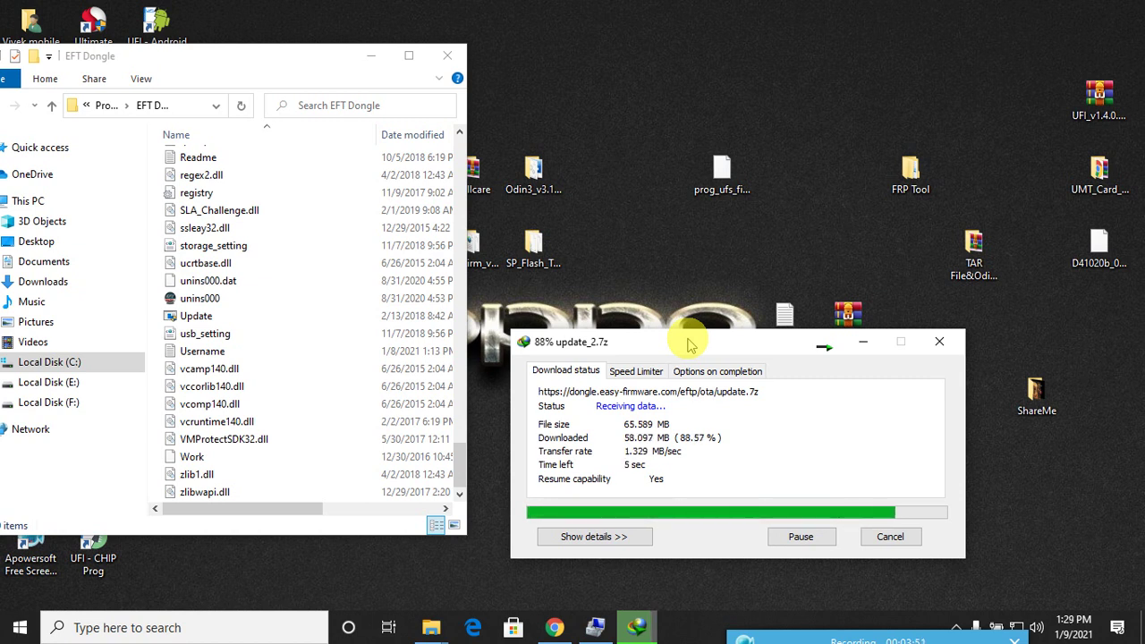
pyautogui.moveTo(703, 341); pyautogui.dragTo(721, 334)
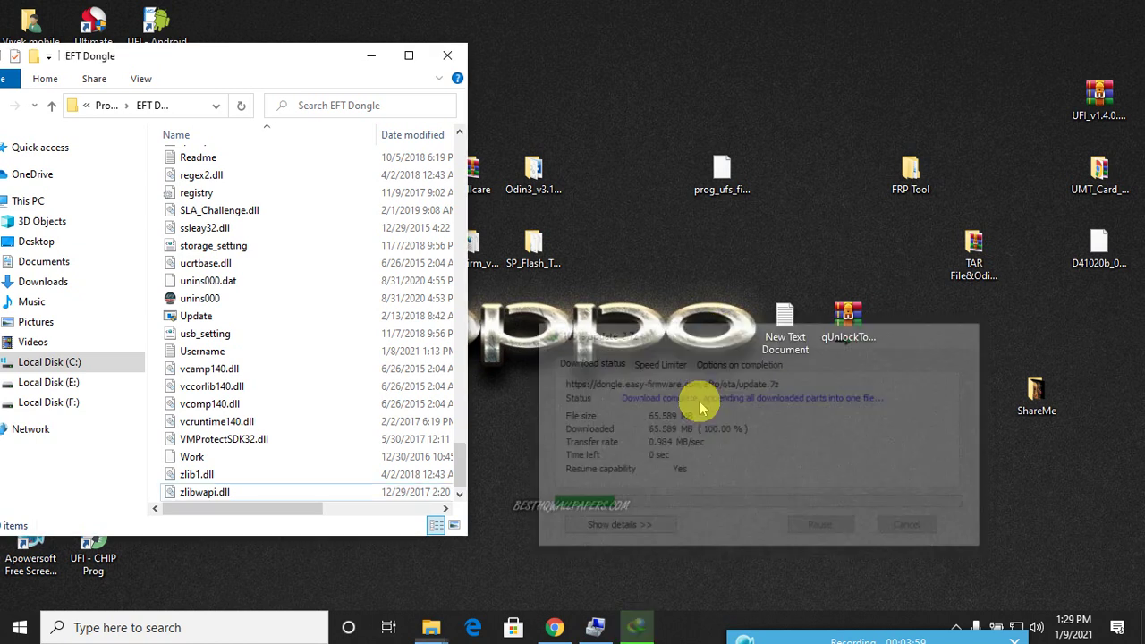
# Open the download folder of the finished update_2 archive, copy the archive to the desktop and close the Compressed folder.
pyautogui.click(586, 366)
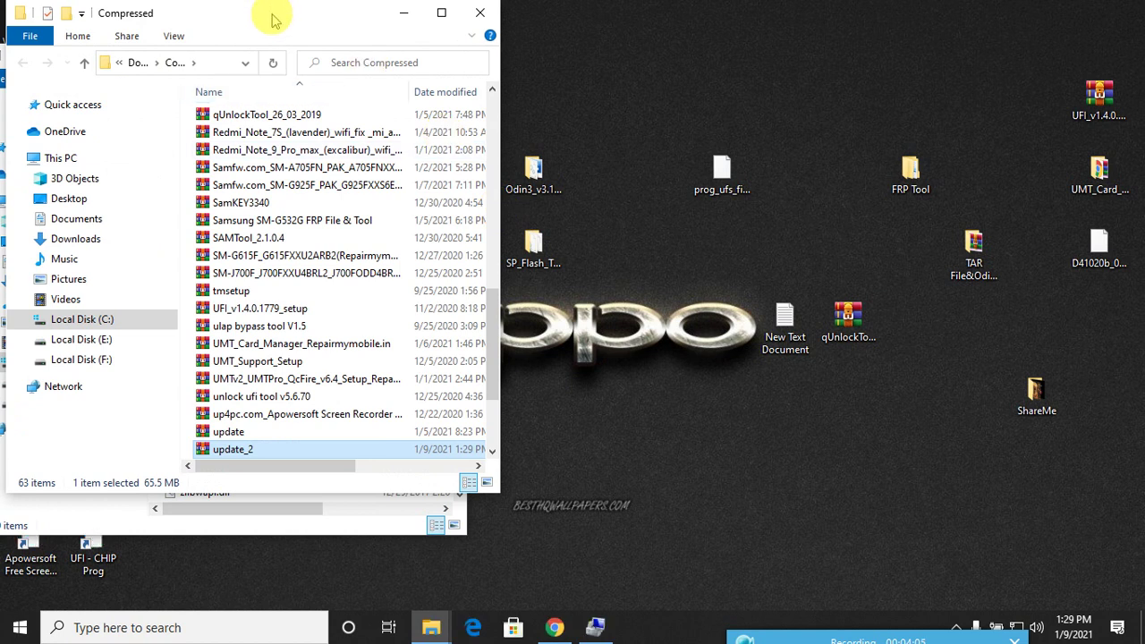
pyautogui.rightClick(204, 448)
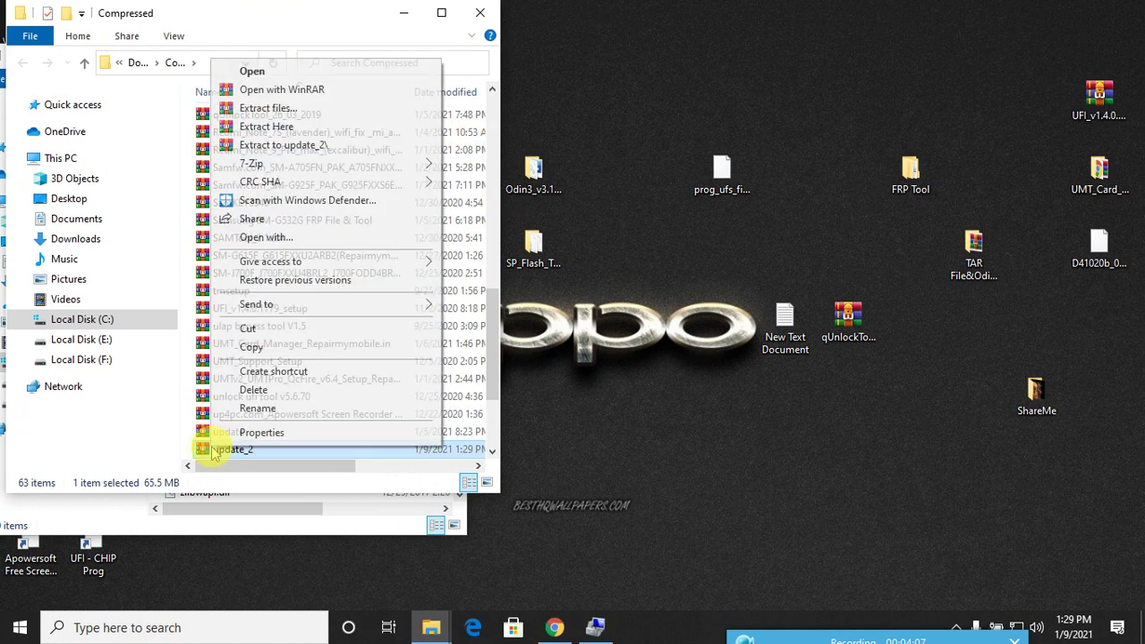
pyautogui.click(281, 348)
pyautogui.rightClick(747, 430)
pyautogui.click(790, 257)
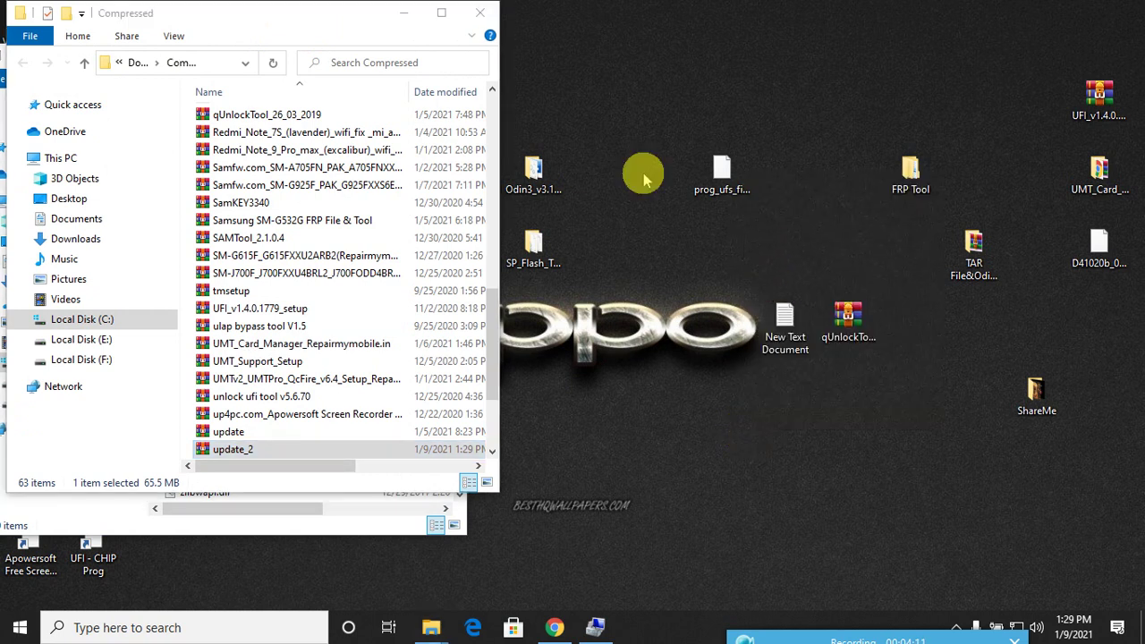
pyautogui.click(480, 12)
# Extract the update_2 archive into its own desktop folder and open that folder beside the EFT Dongle folder.
pyautogui.click(725, 389)
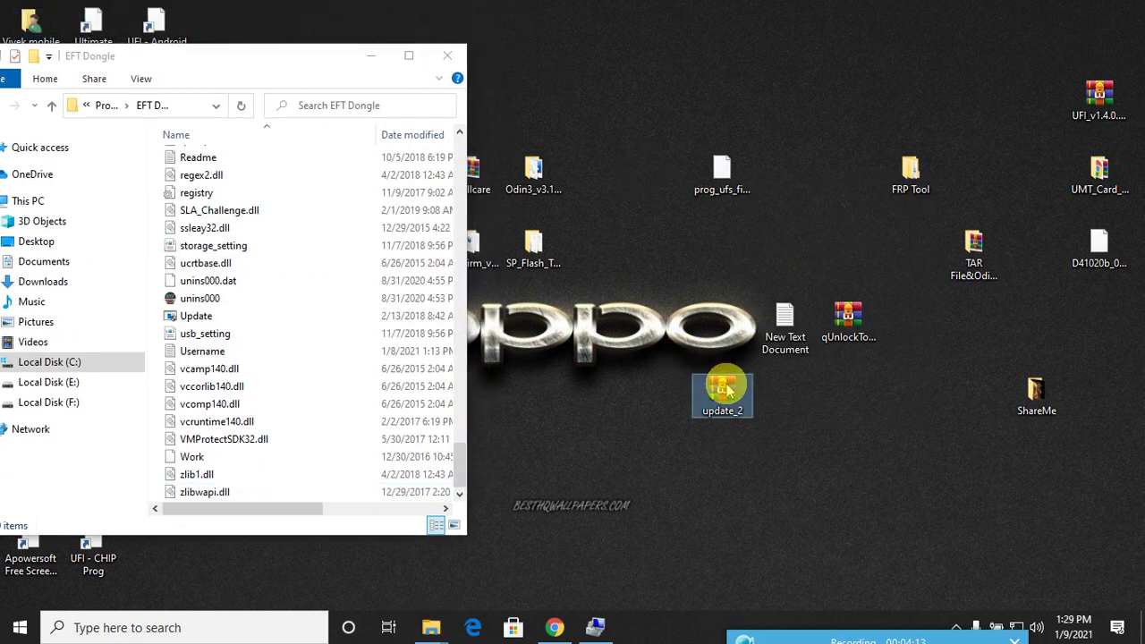
pyautogui.rightClick(725, 389)
pyautogui.click(819, 309)
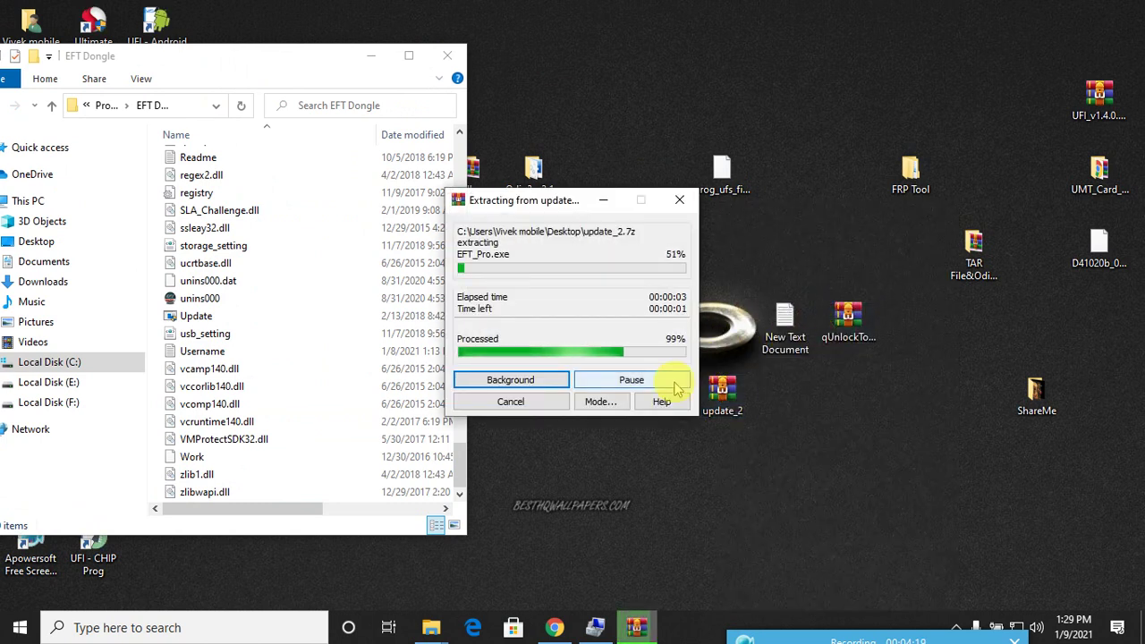
pyautogui.moveTo(224, 63); pyautogui.dragTo(617, 57)
pyautogui.click(161, 542)
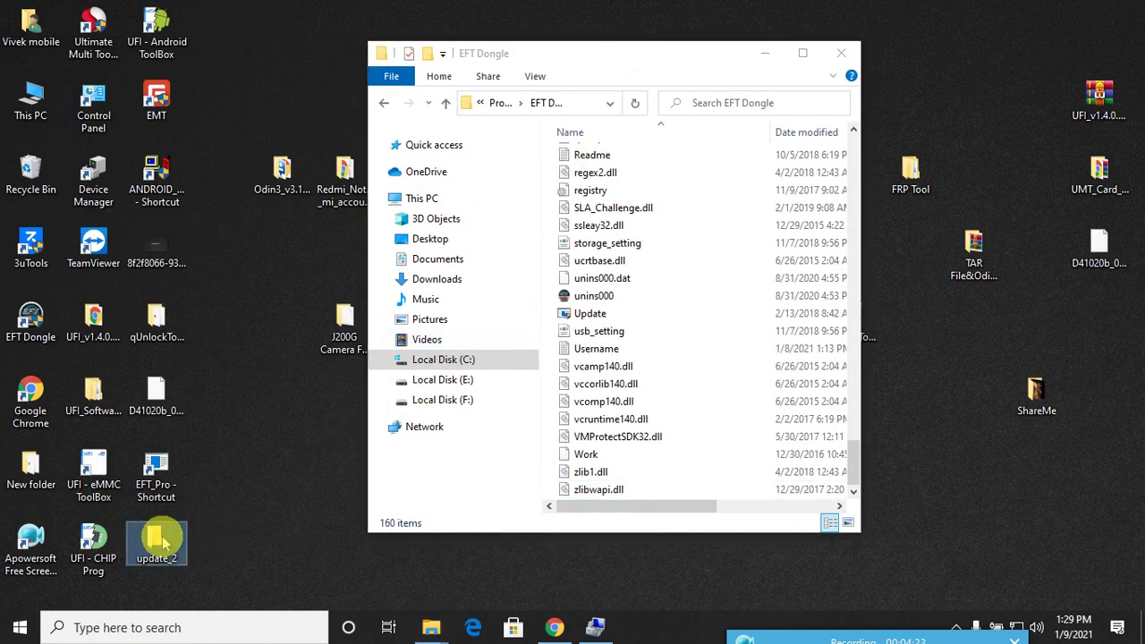
pyautogui.doubleClick(159, 539)
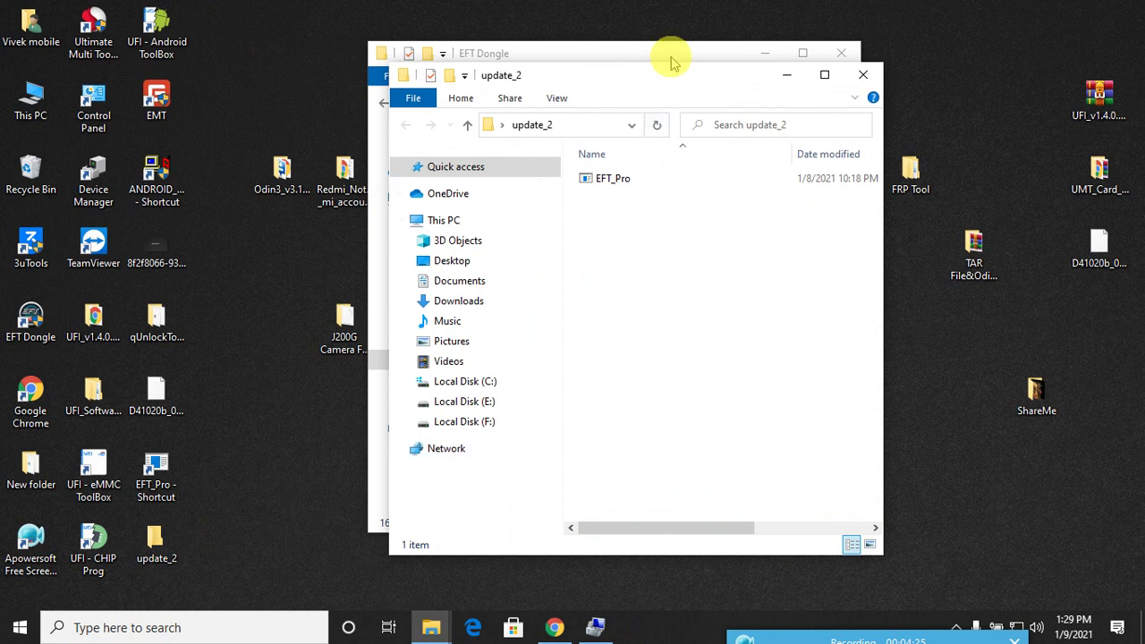
pyautogui.moveTo(684, 85); pyautogui.dragTo(291, 94)
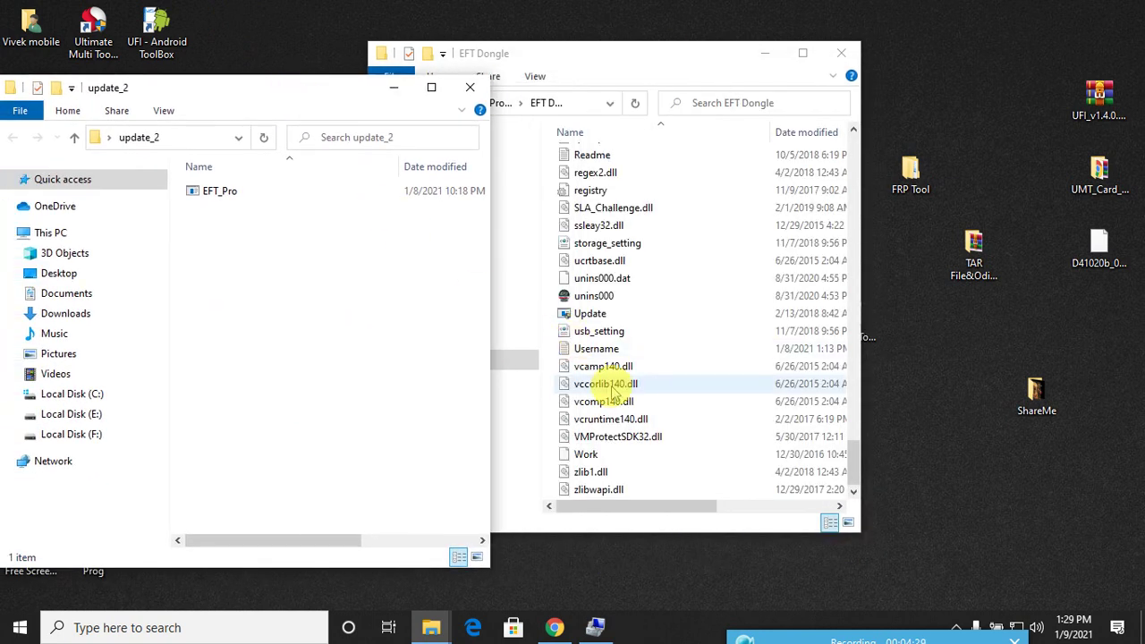
# Move EFT_Pro from update_2 into the EFT Dongle folder with administrator permission, close update_2 and minimize the EFT Dongle folder.
pyautogui.click(208, 190)
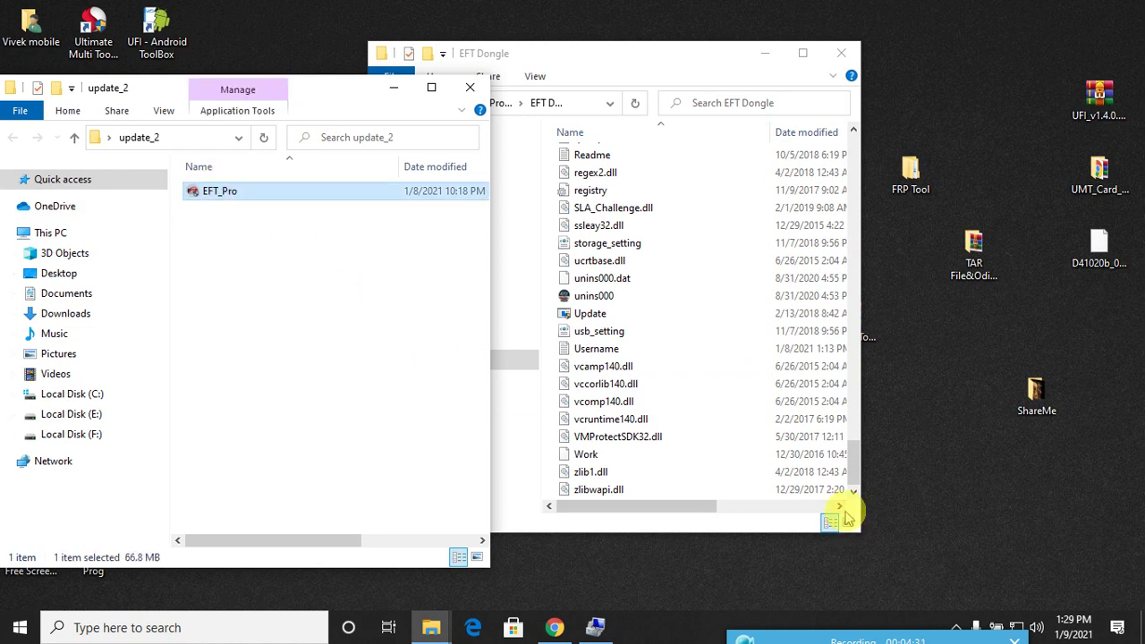
pyautogui.doubleClick(217, 194)
pyautogui.moveTo(217, 194); pyautogui.dragTo(549, 473)
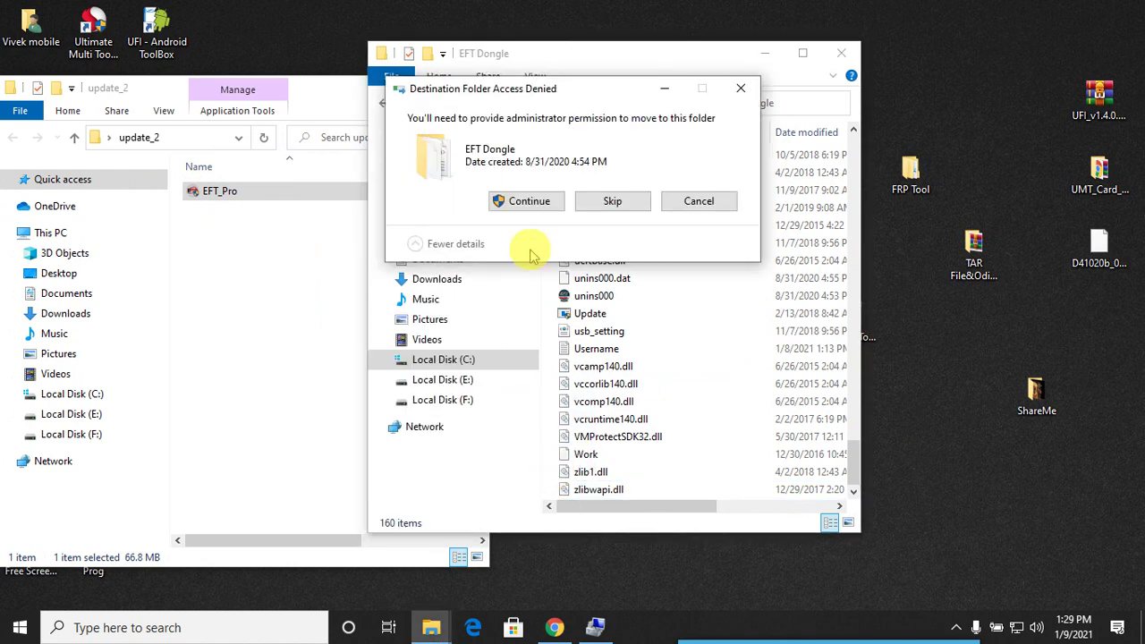
pyautogui.click(529, 202)
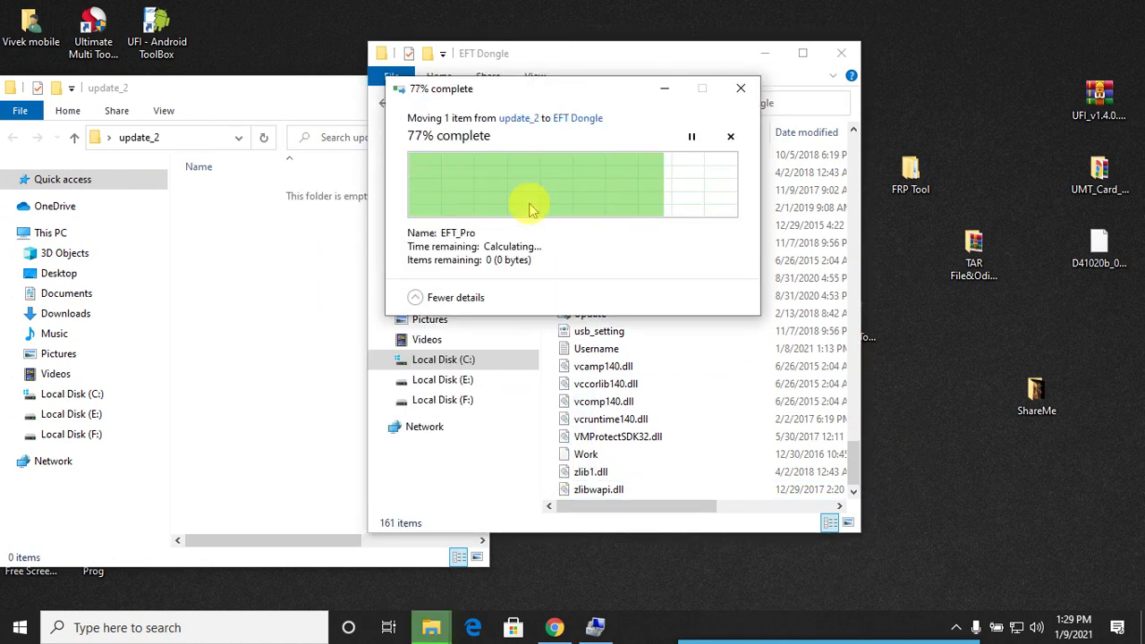
pyautogui.click(464, 87)
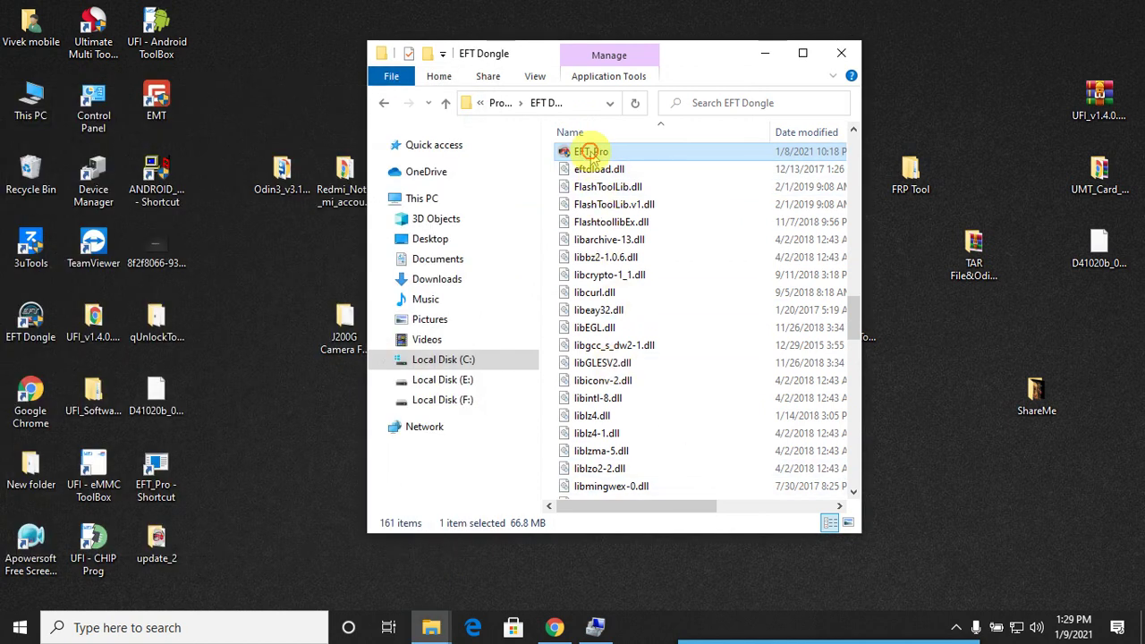
pyautogui.click(763, 53)
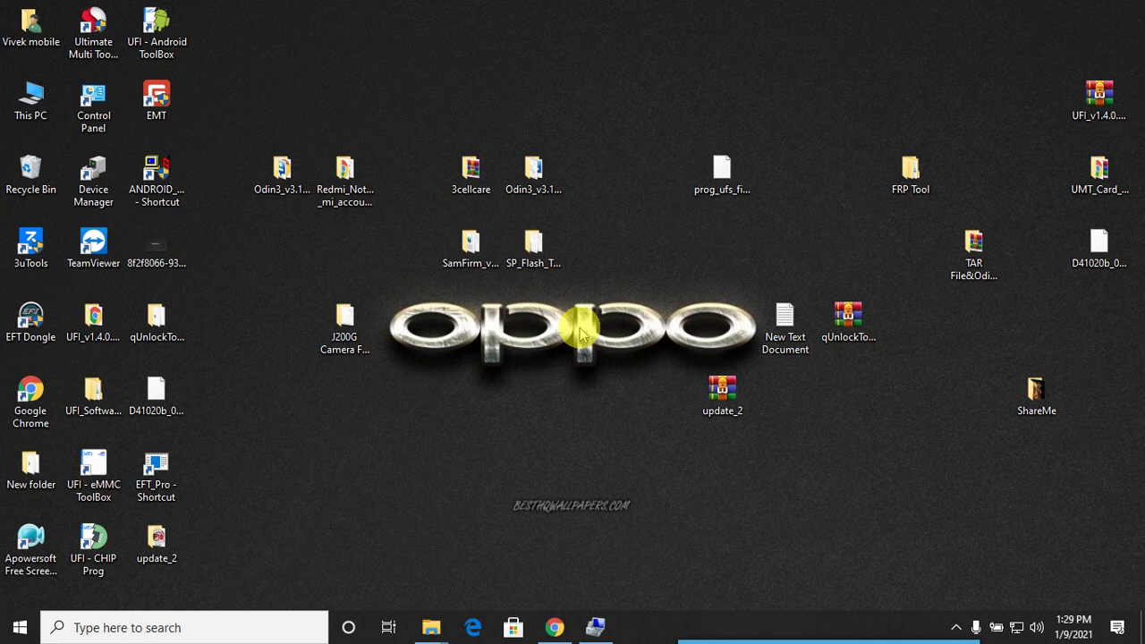
pyautogui.click(555, 628)
pyautogui.click(554, 628)
pyautogui.moveTo(590, 625)
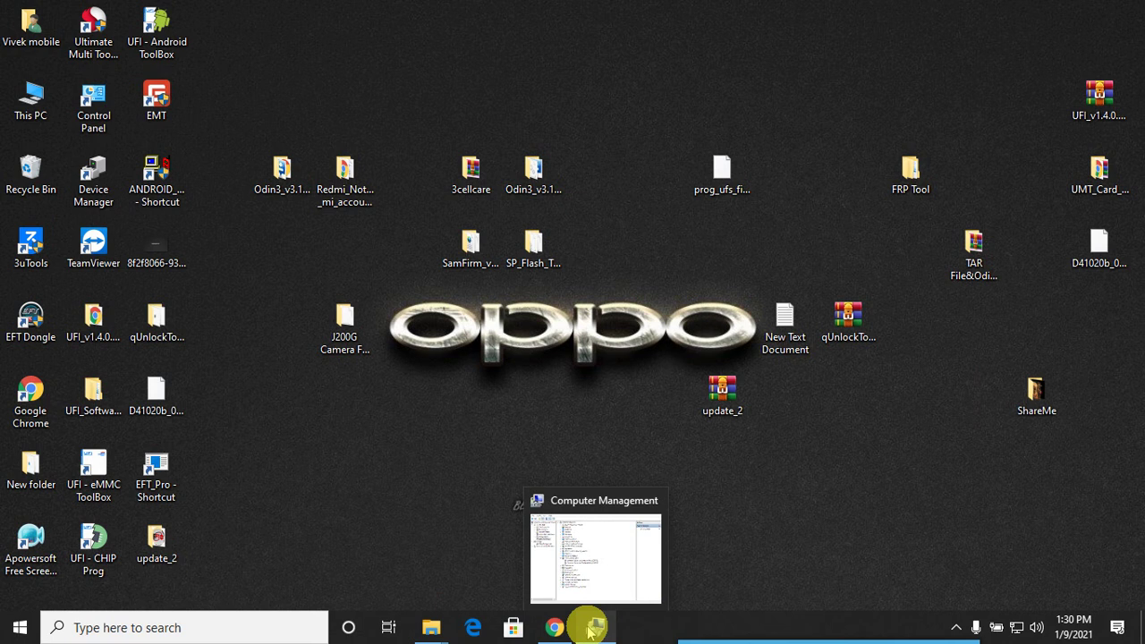
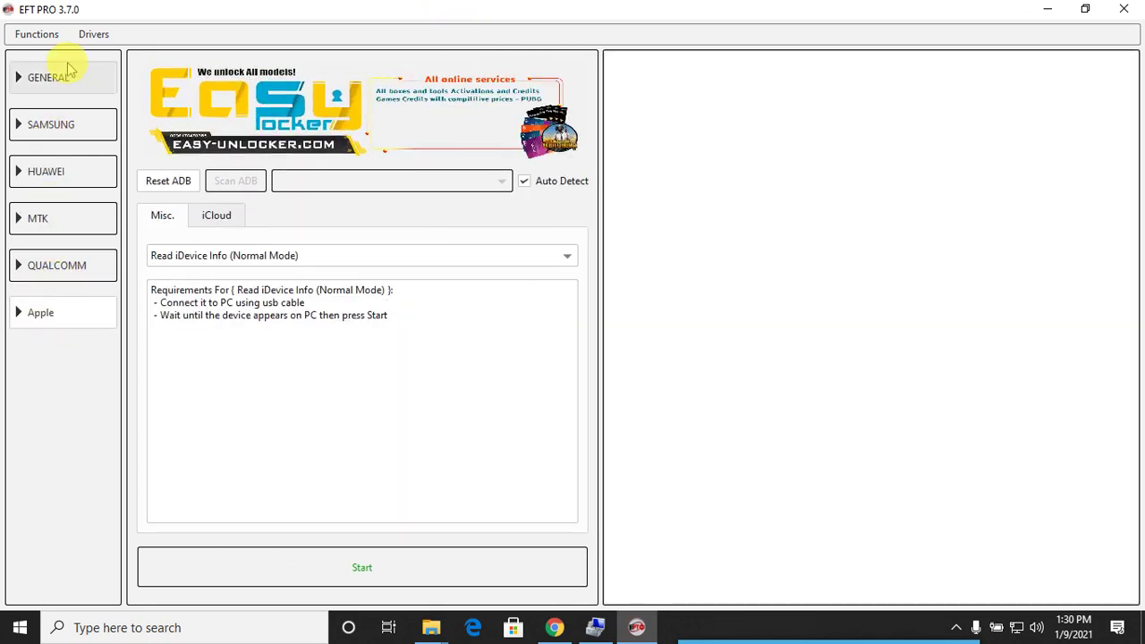
# Look through the General, Samsung, Huawei, MTK and Apple sections of EFT Pro 3.7.0.
pyautogui.click(75, 83)
pyautogui.click(66, 134)
pyautogui.click(63, 167)
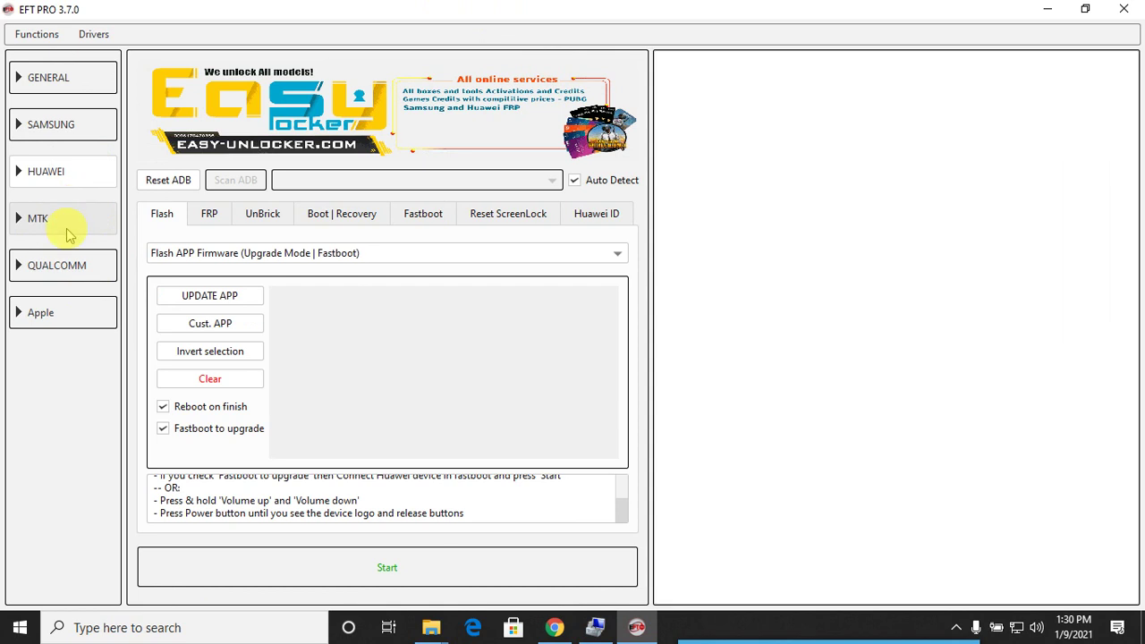
pyautogui.click(70, 226)
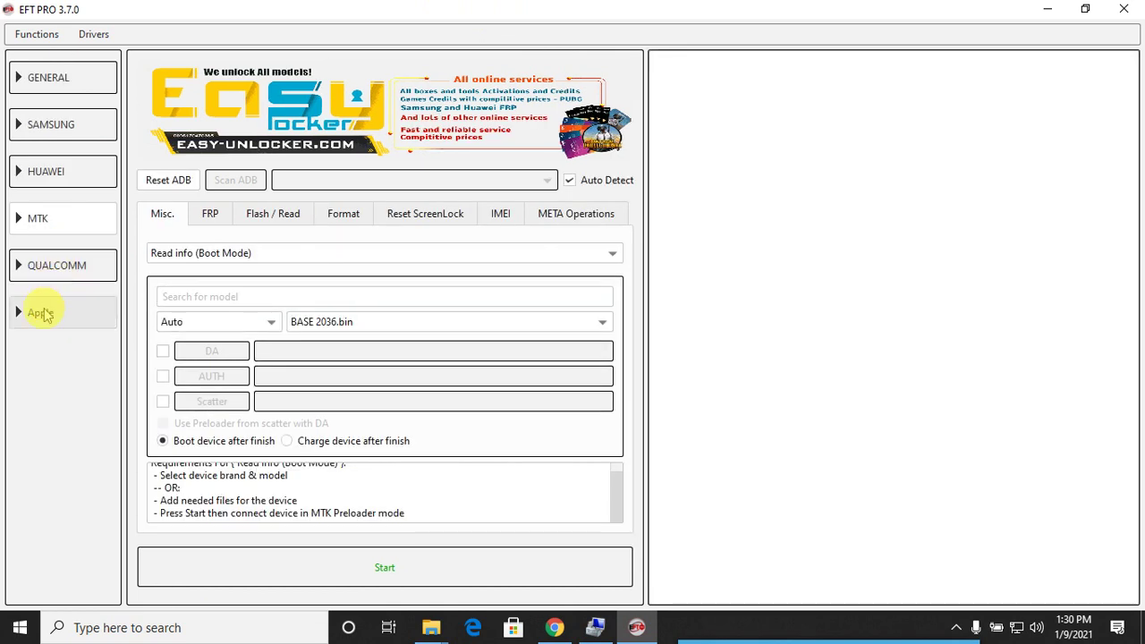
pyautogui.click(43, 314)
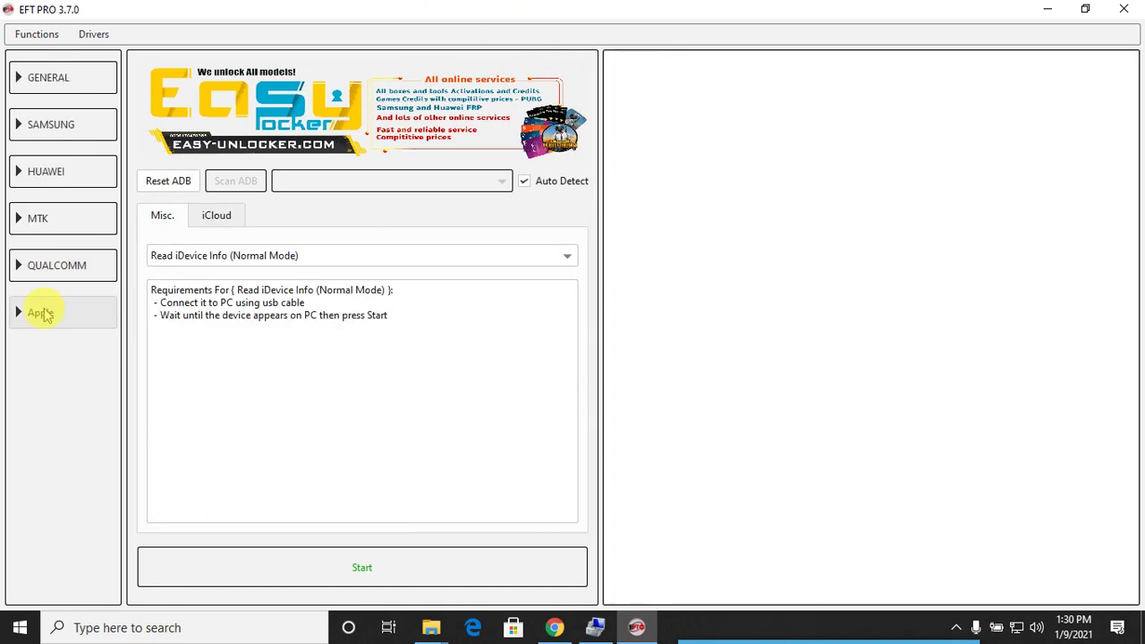
# Restore the EFT Pro 3.7.0 window from full screen, reposition it on the desktop and close the program.
pyautogui.click(1086, 9)
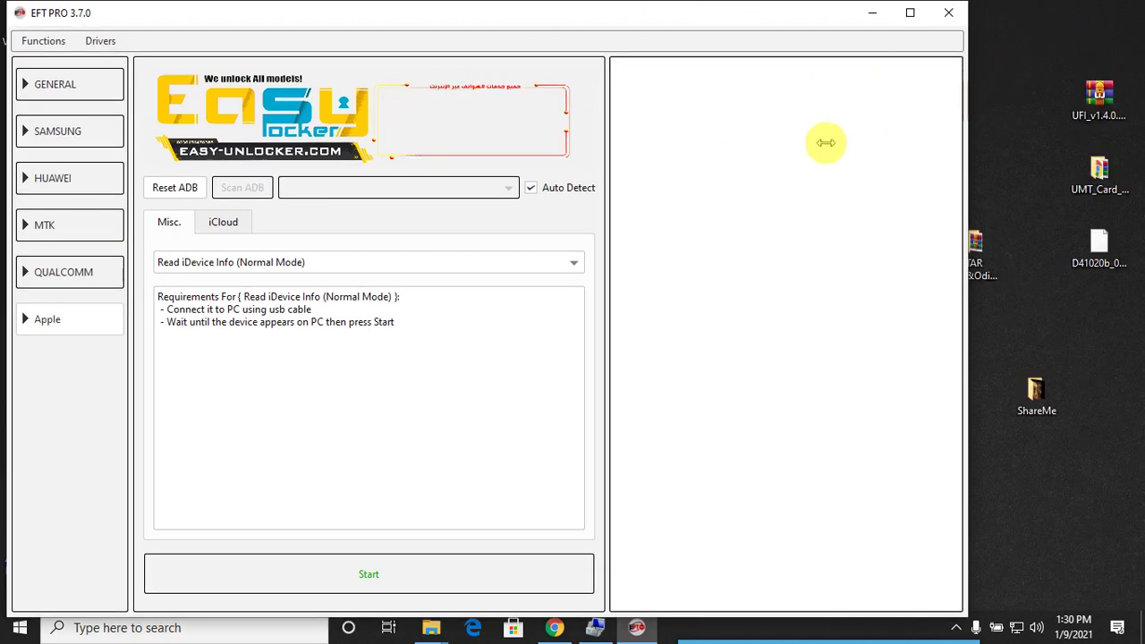
pyautogui.moveTo(626, 10); pyautogui.dragTo(721, 24)
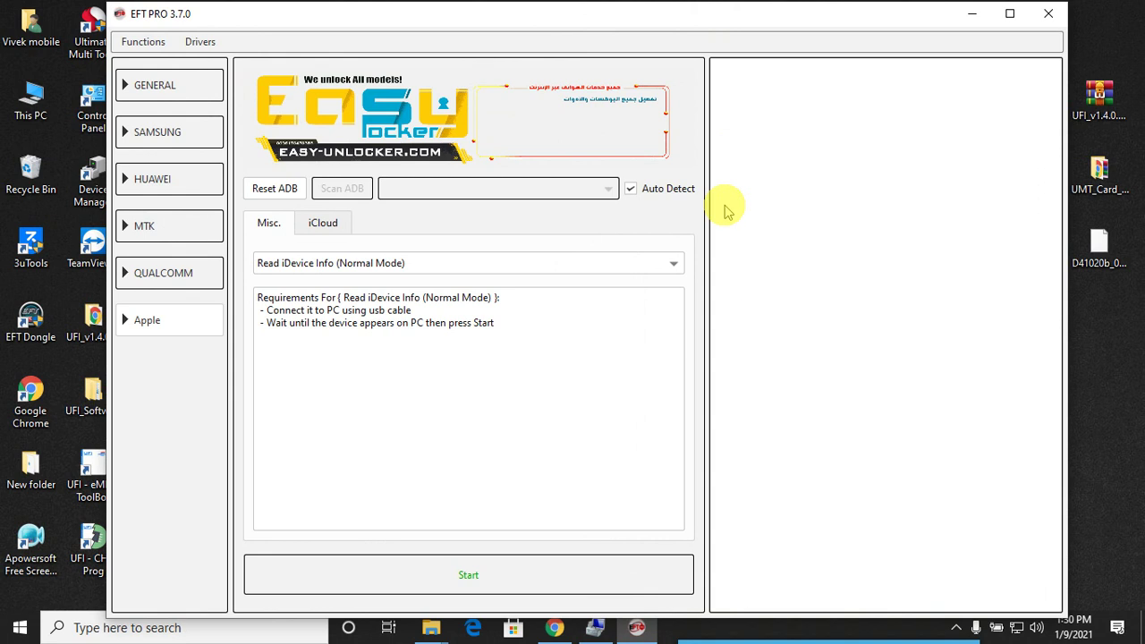
pyautogui.click(1038, 24)
pyautogui.click(627, 341)
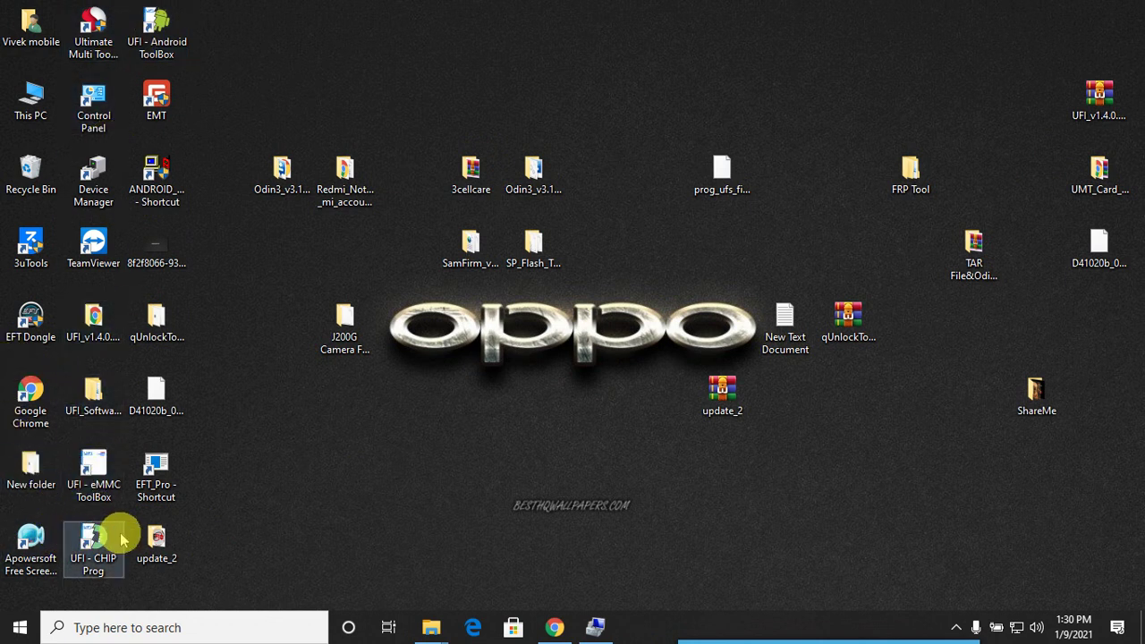
# Open the file location of the EFT_Pro desktop shortcut to view the new application in the EFT Dongle folder.
pyautogui.rightClick(173, 469)
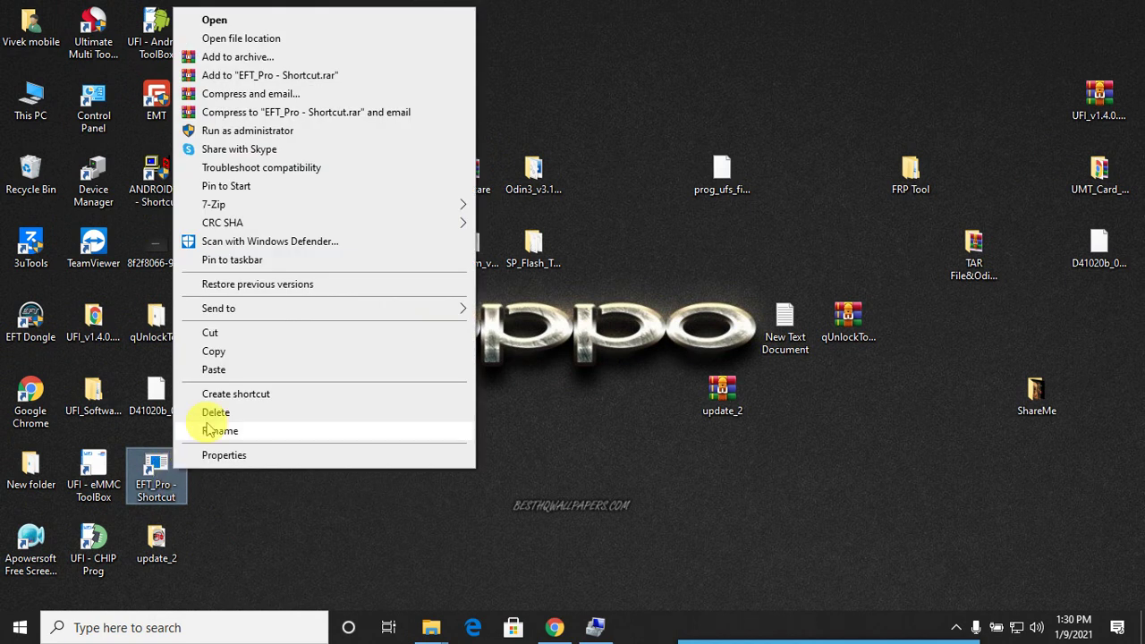
pyautogui.click(304, 38)
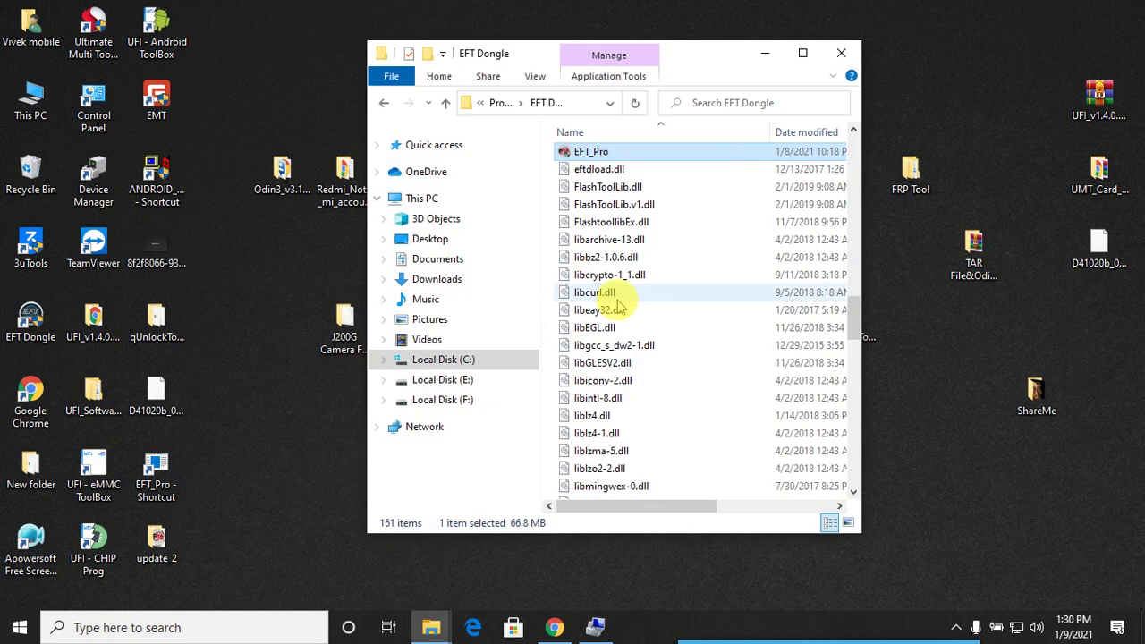
# Close the EFT Dongle folder and launch EFT Pro from its desktop shortcut.
pyautogui.rightClick(602, 158)
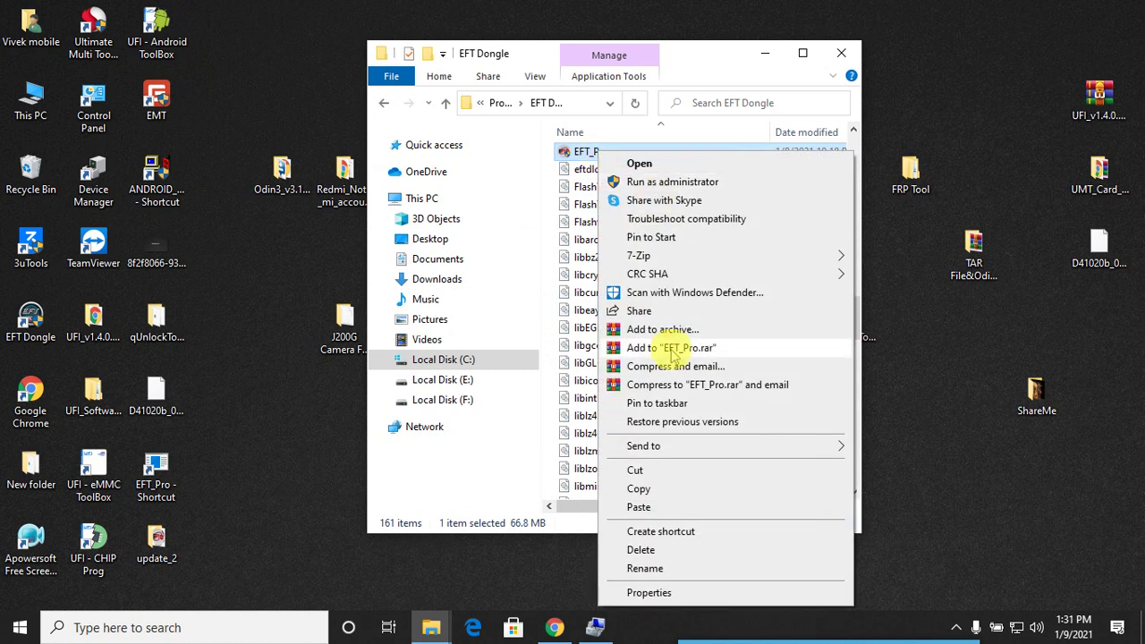
pyautogui.click(842, 51)
pyautogui.doubleClick(157, 474)
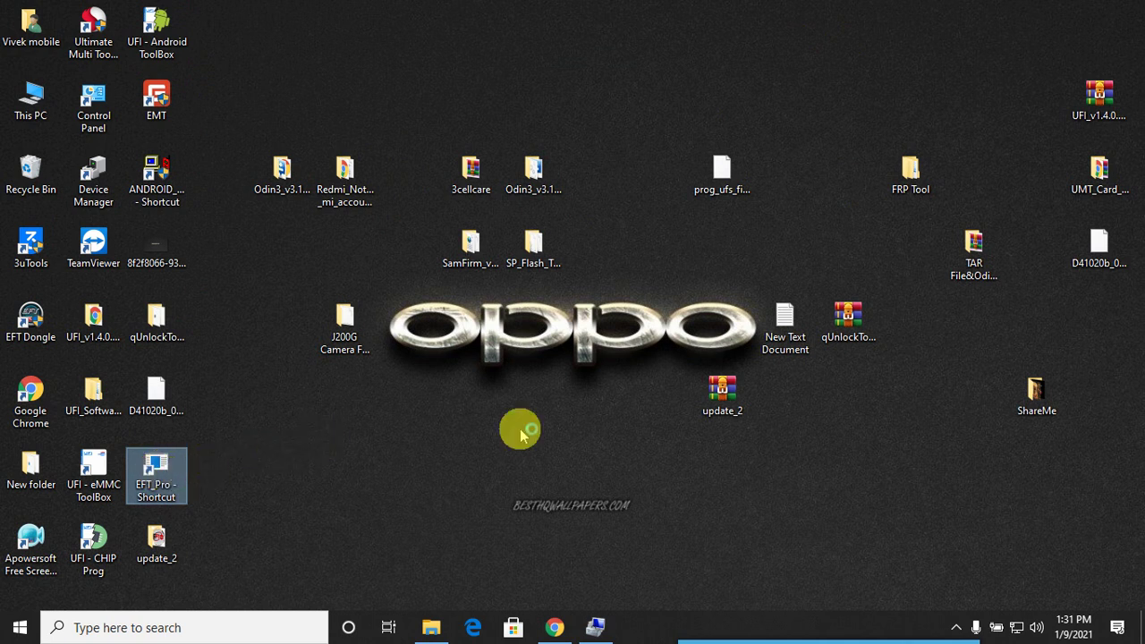
# Refresh the desktop twice while EFT Pro loads.
pyautogui.rightClick(488, 413)
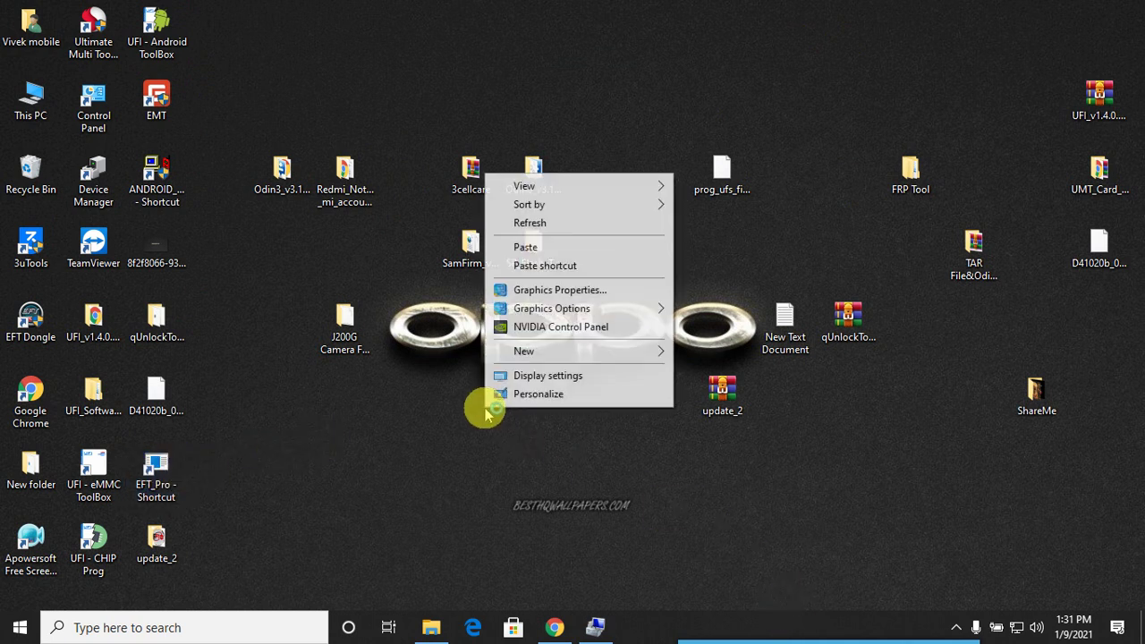
pyautogui.click(565, 225)
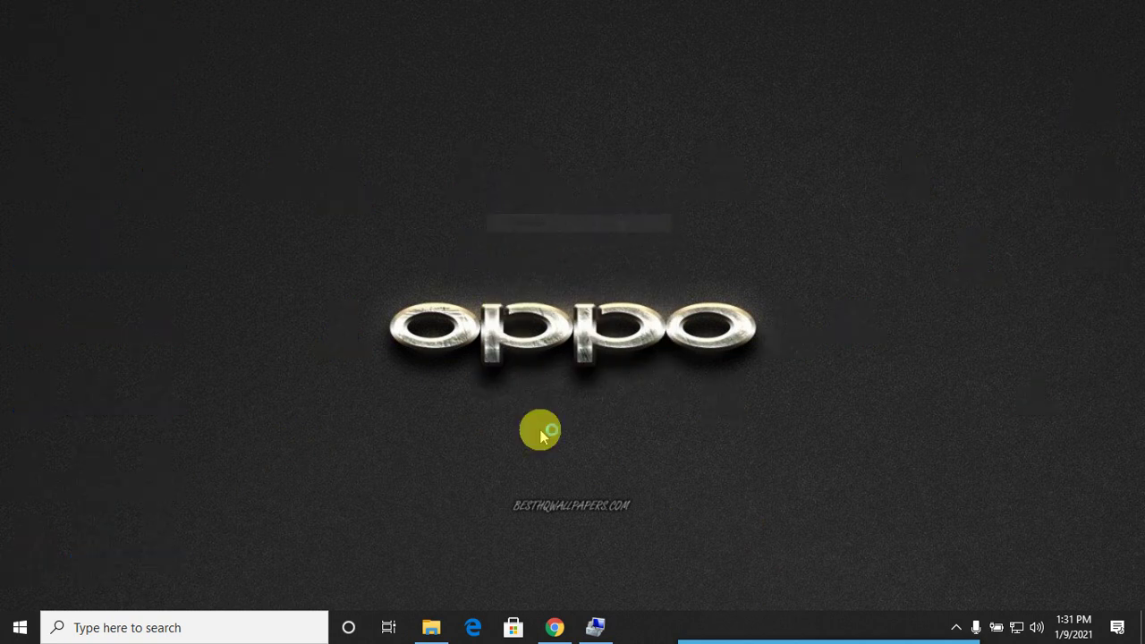
pyautogui.rightClick(501, 457)
pyautogui.click(580, 265)
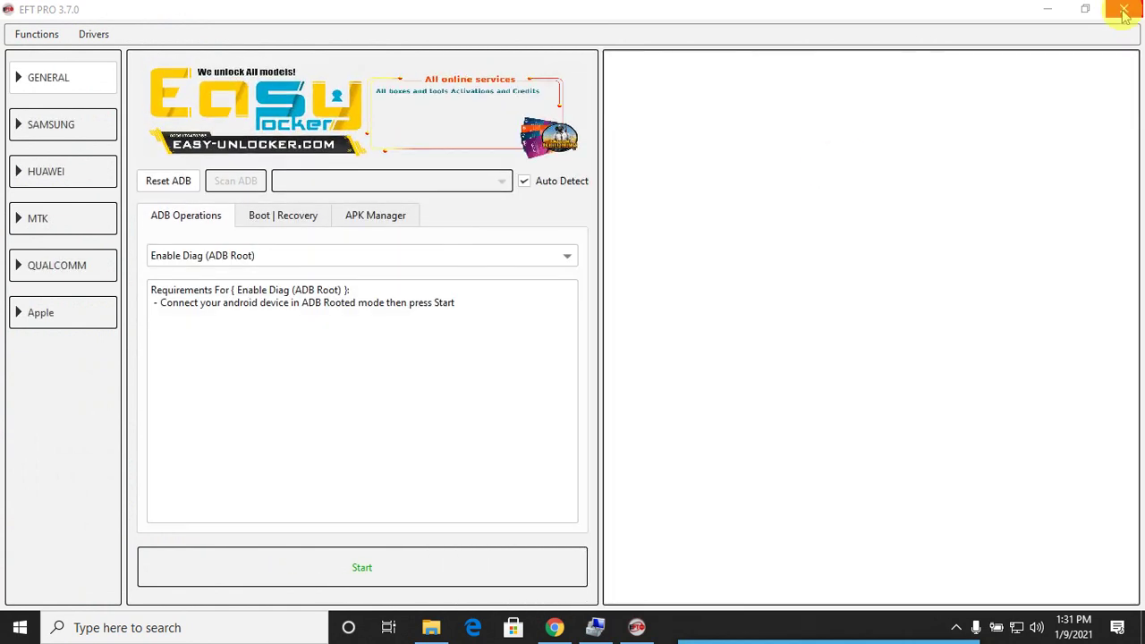
# Exit EFT Pro 3.7.0, confirm closing the program and refresh the desktop.
pyautogui.click(1125, 17)
pyautogui.click(611, 334)
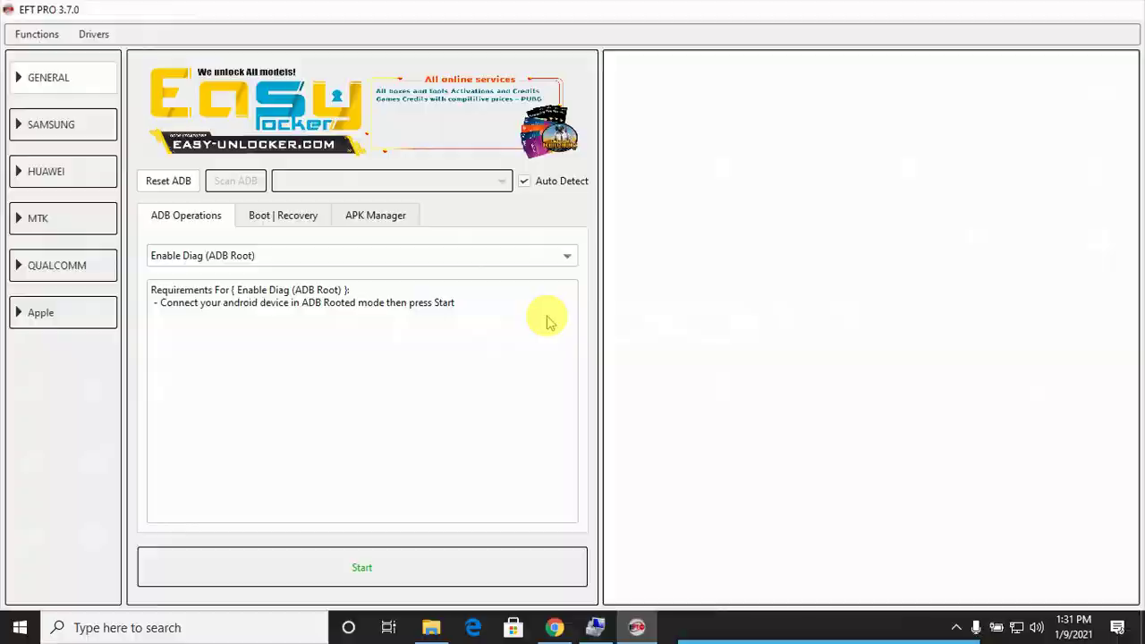
pyautogui.rightClick(384, 291)
pyautogui.click(430, 332)
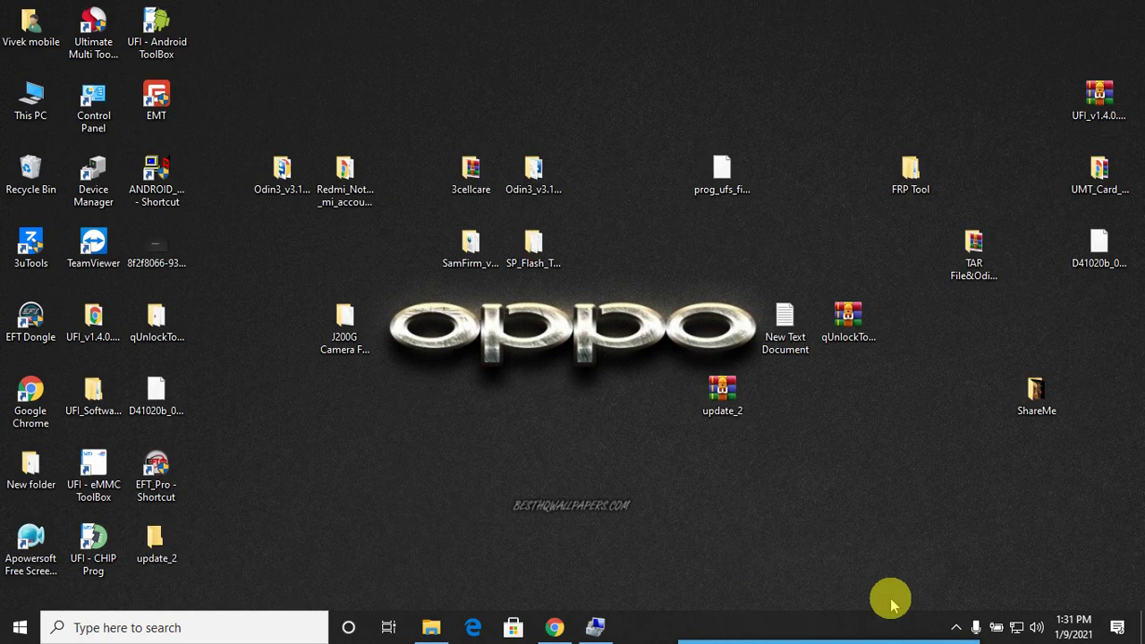
pyautogui.moveTo(925, 638)
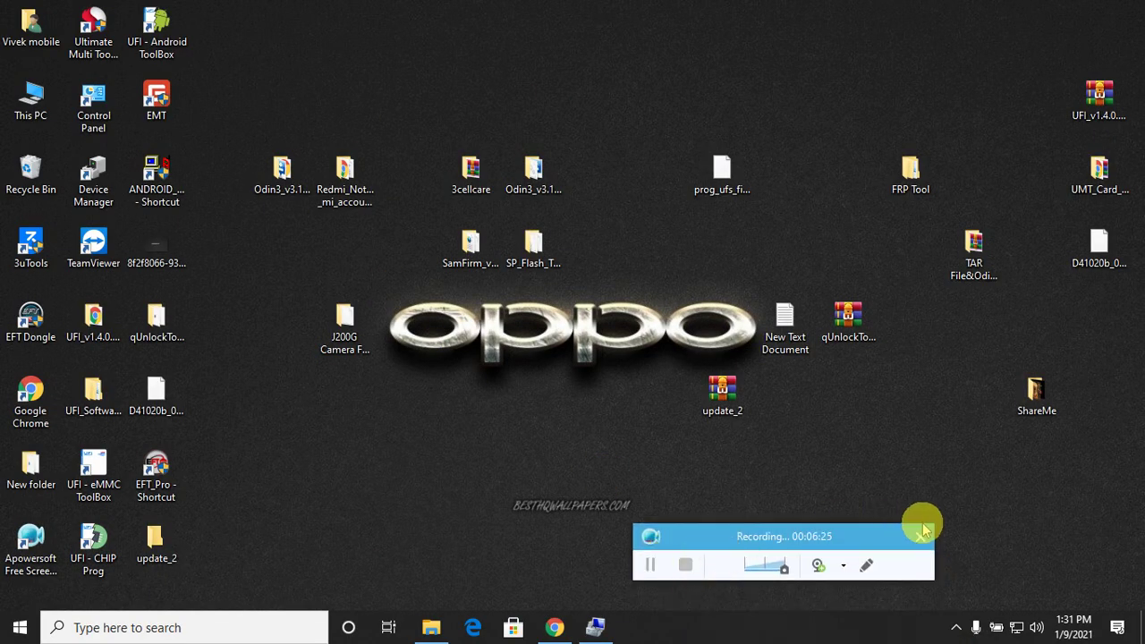